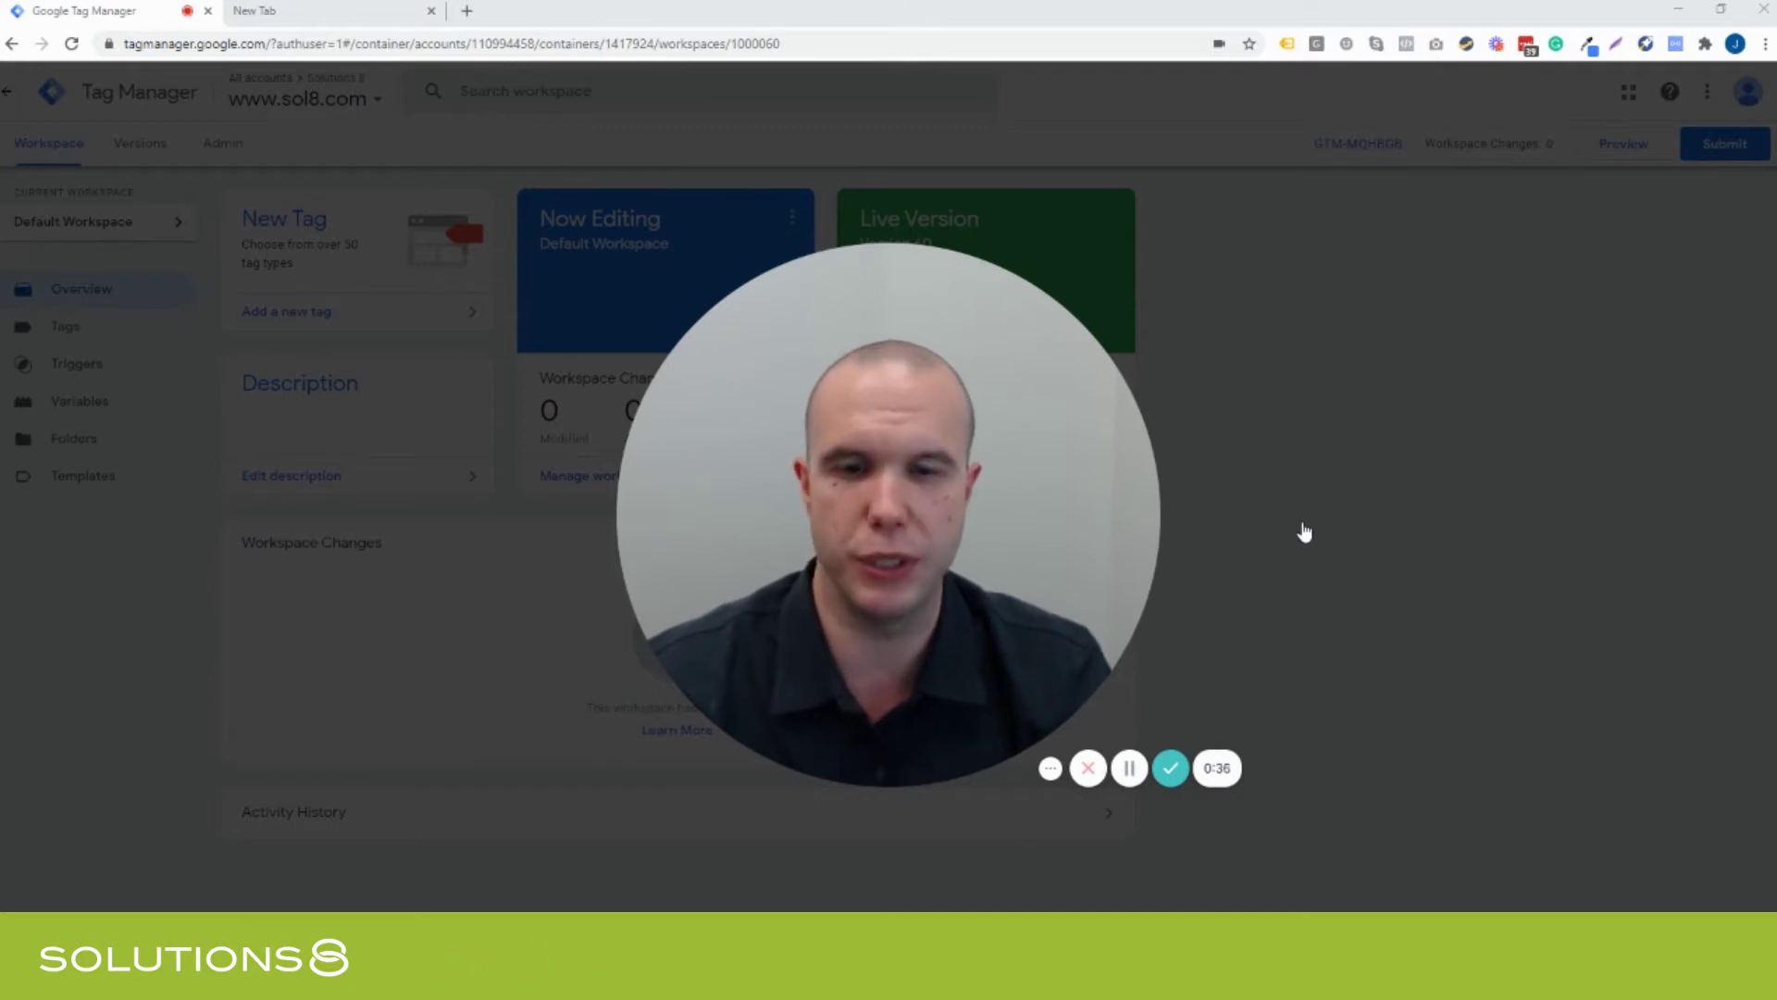
click(866, 763)
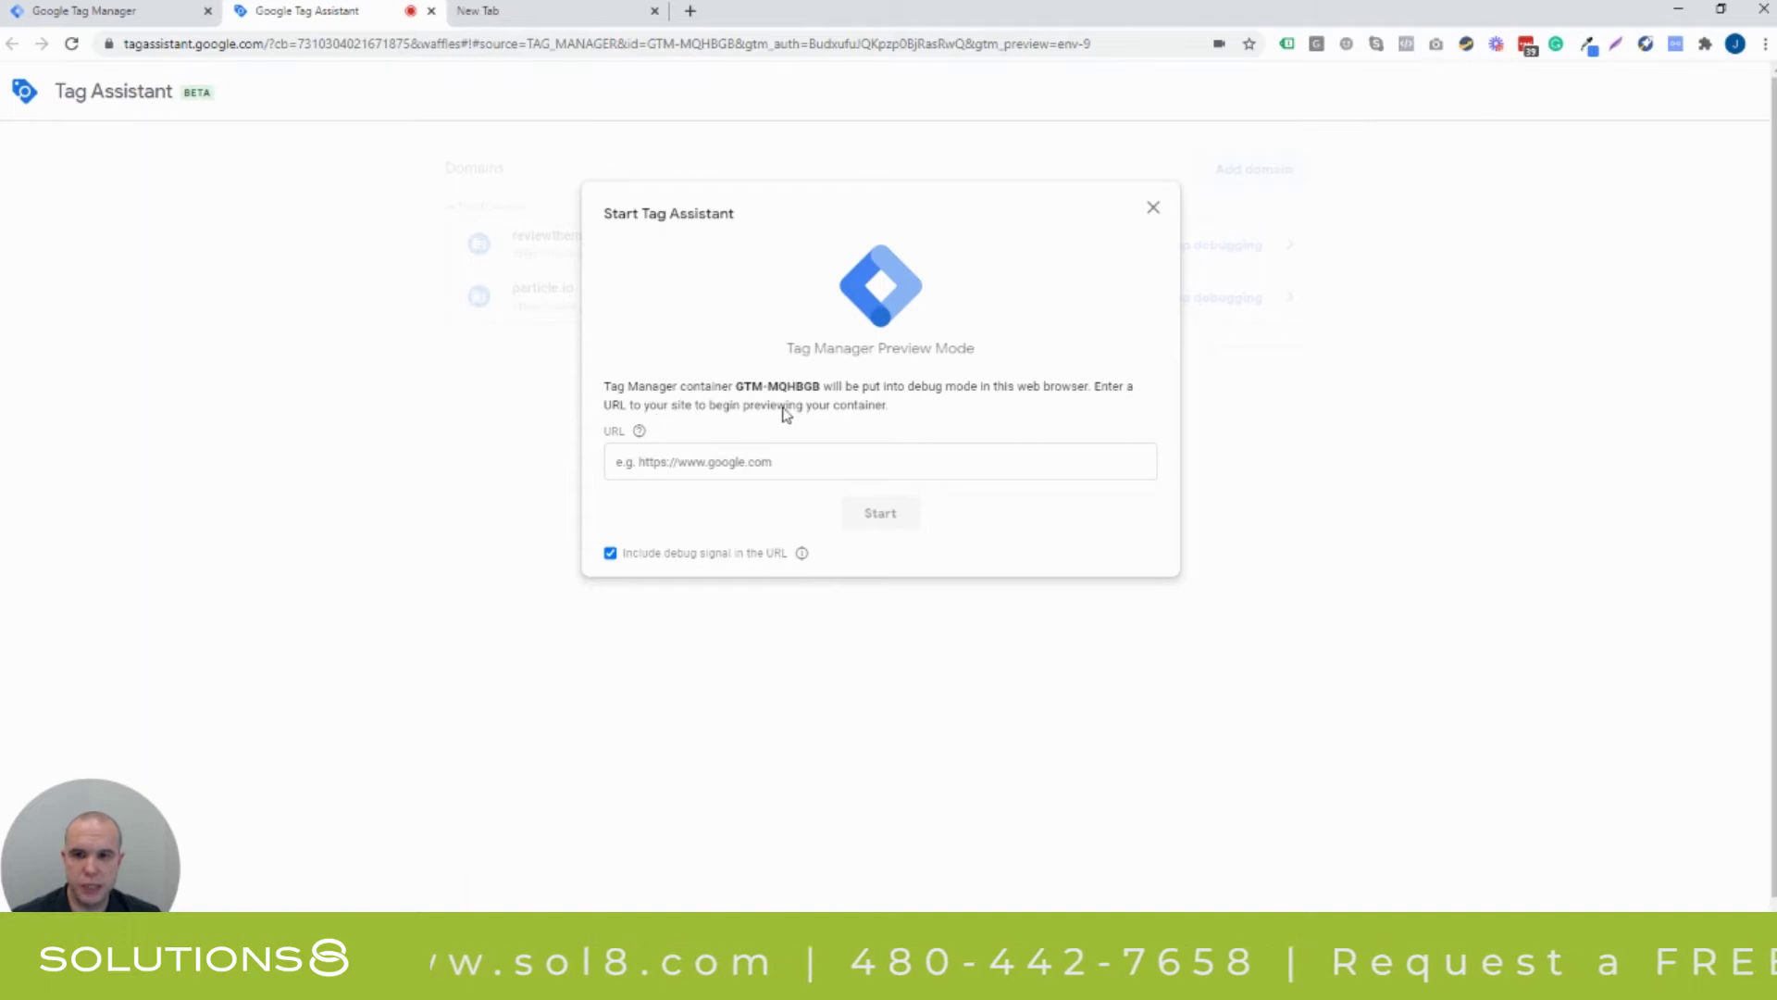
click(682, 463)
click(703, 536)
drag(715, 463, 953, 463)
key(BackSpace)
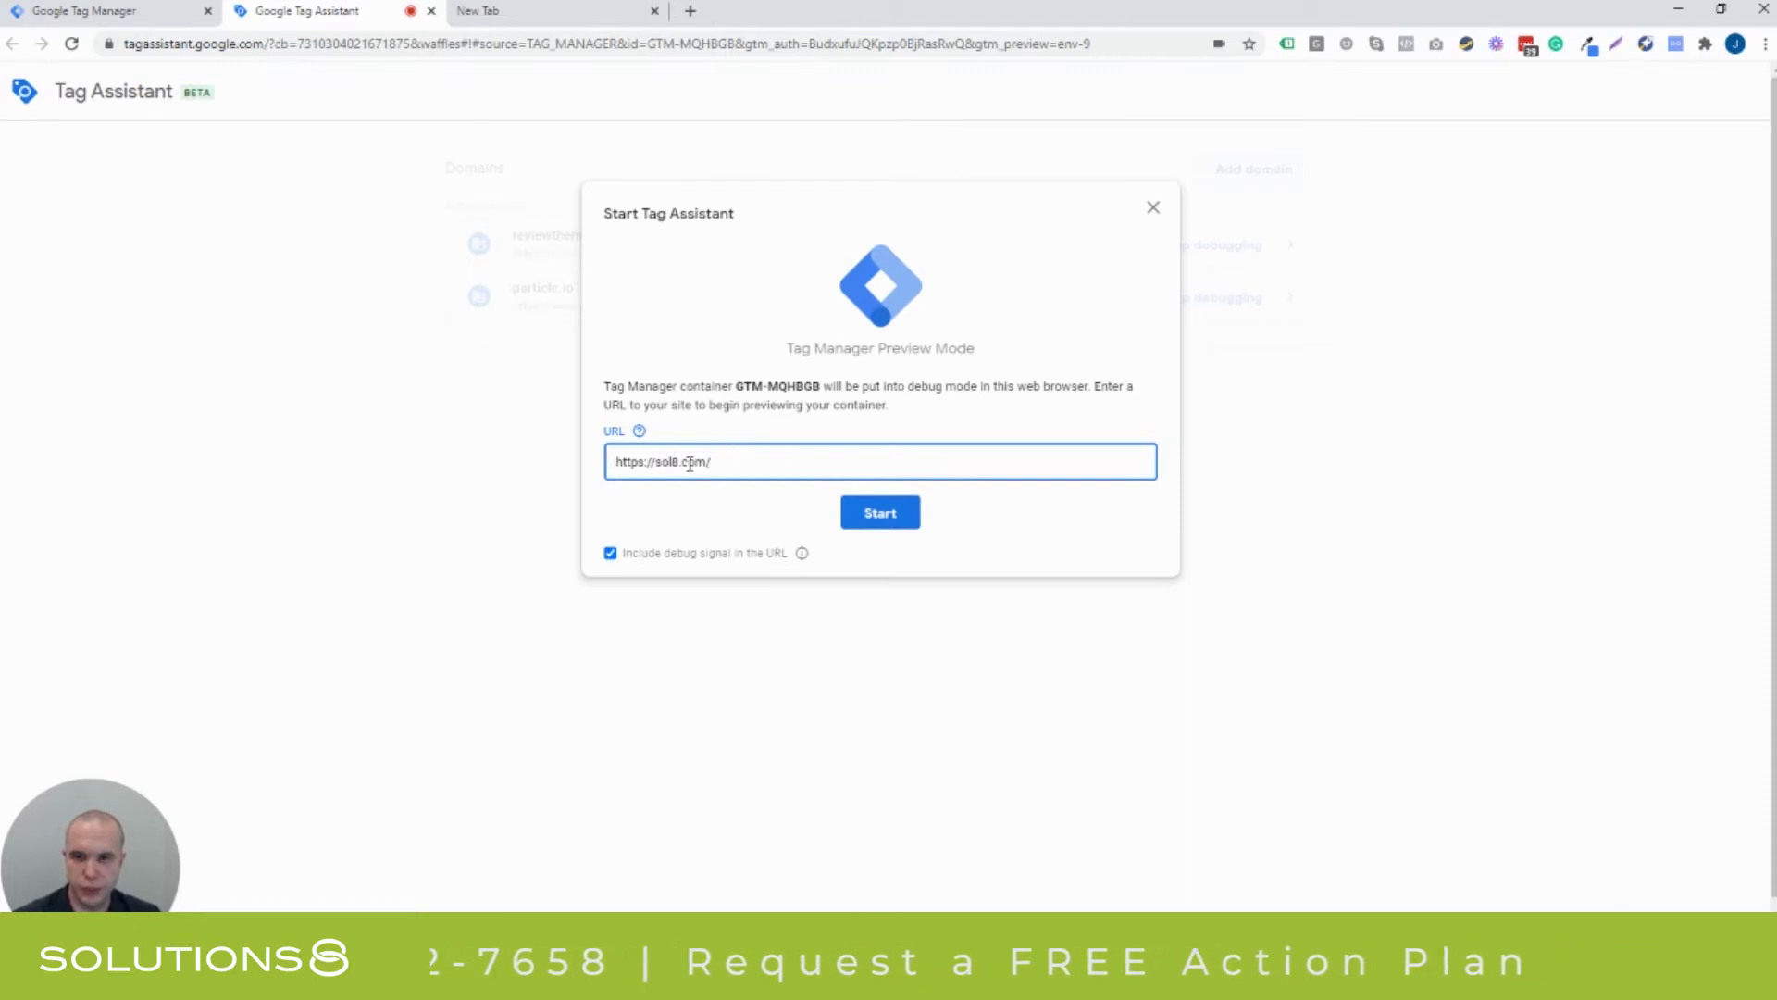
drag(657, 461, 582, 472)
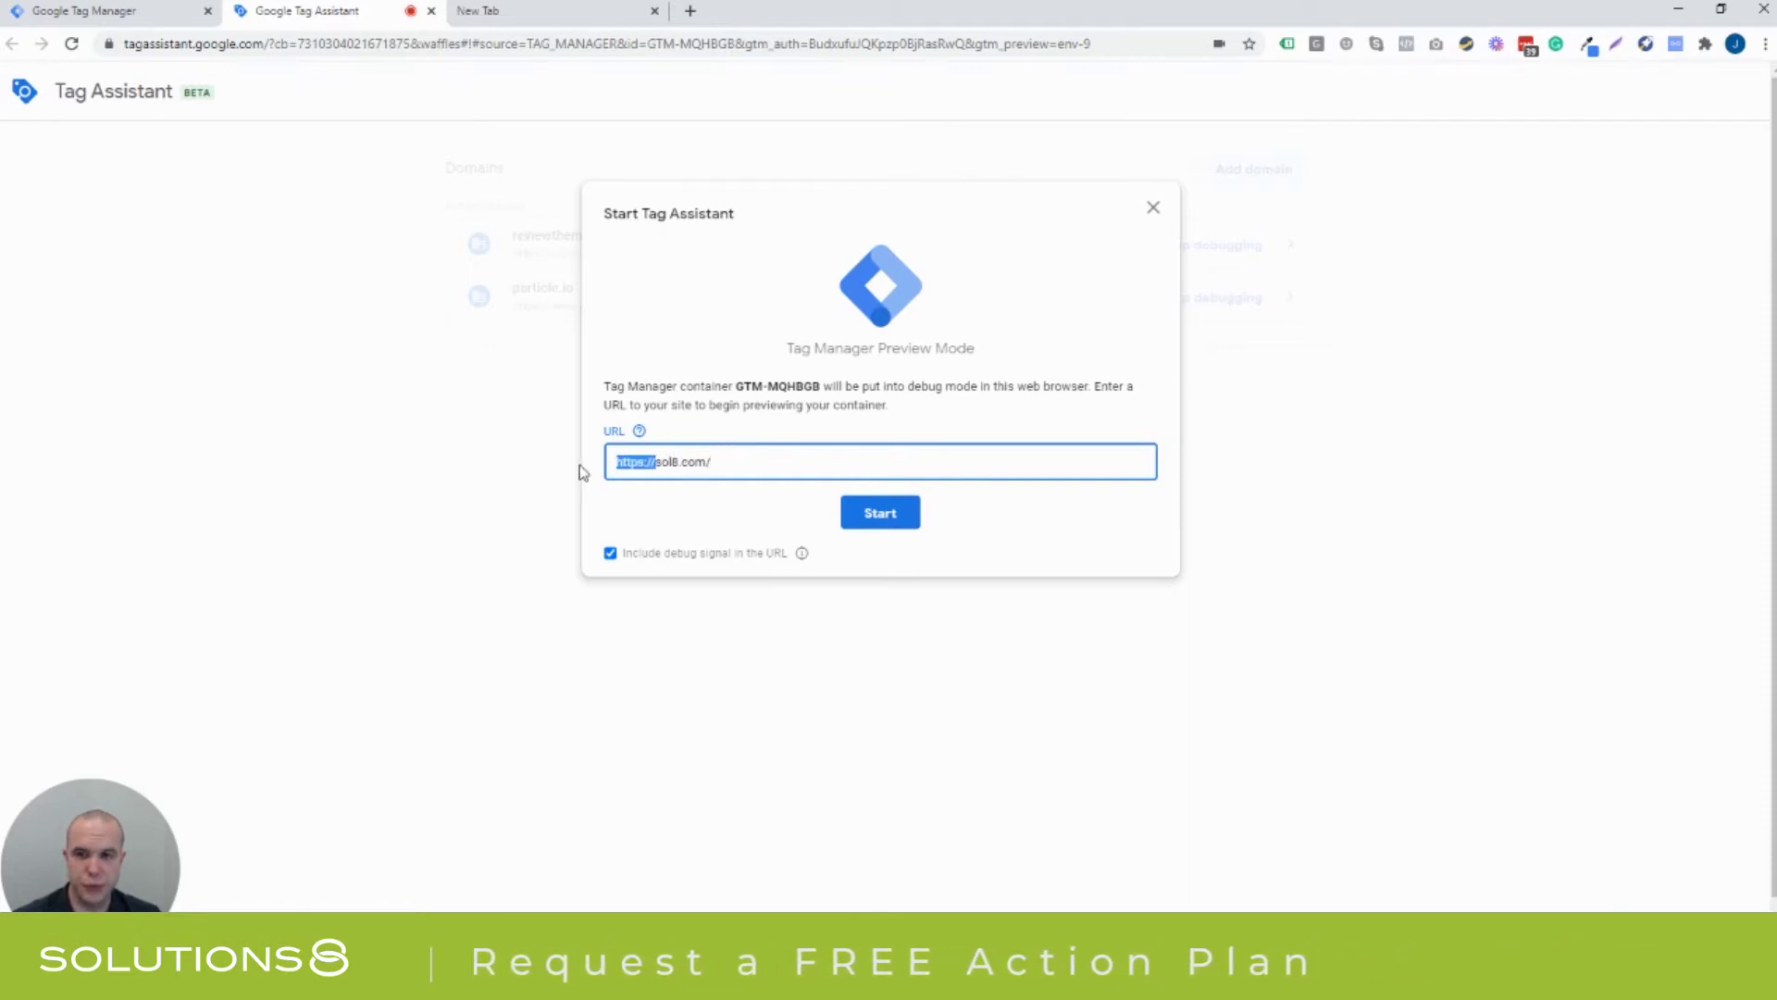
key(BackSpace)
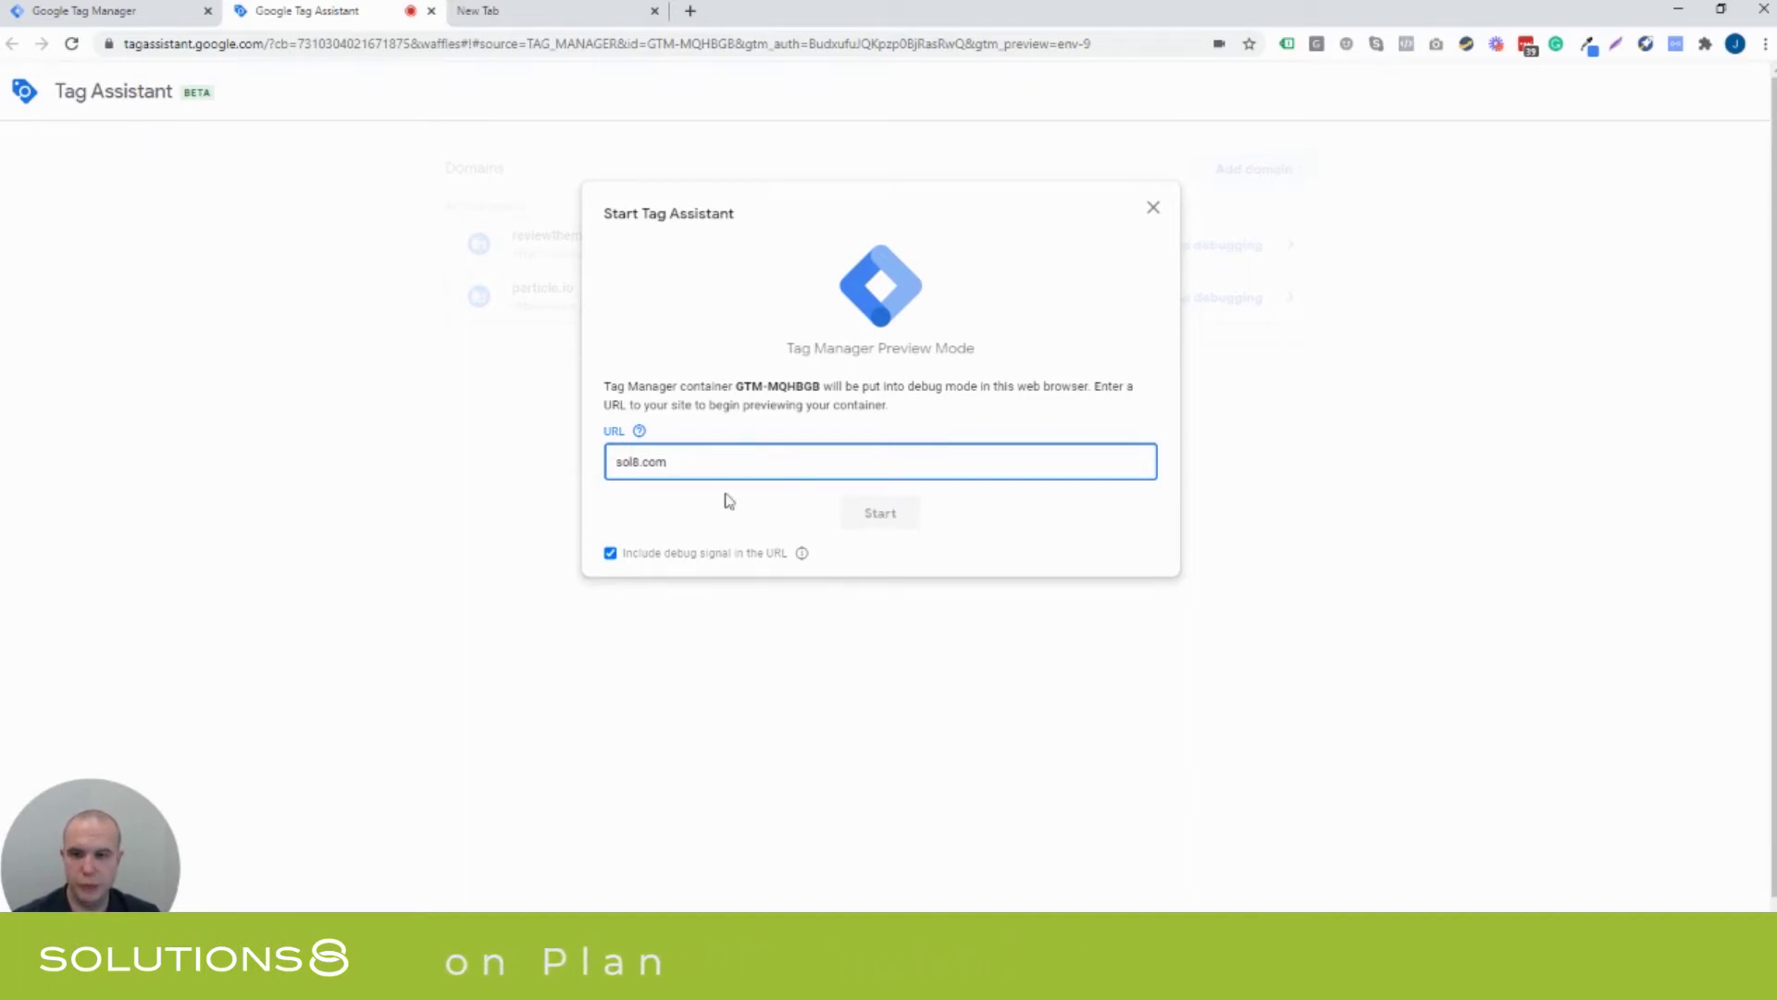
key(ctrl+z)
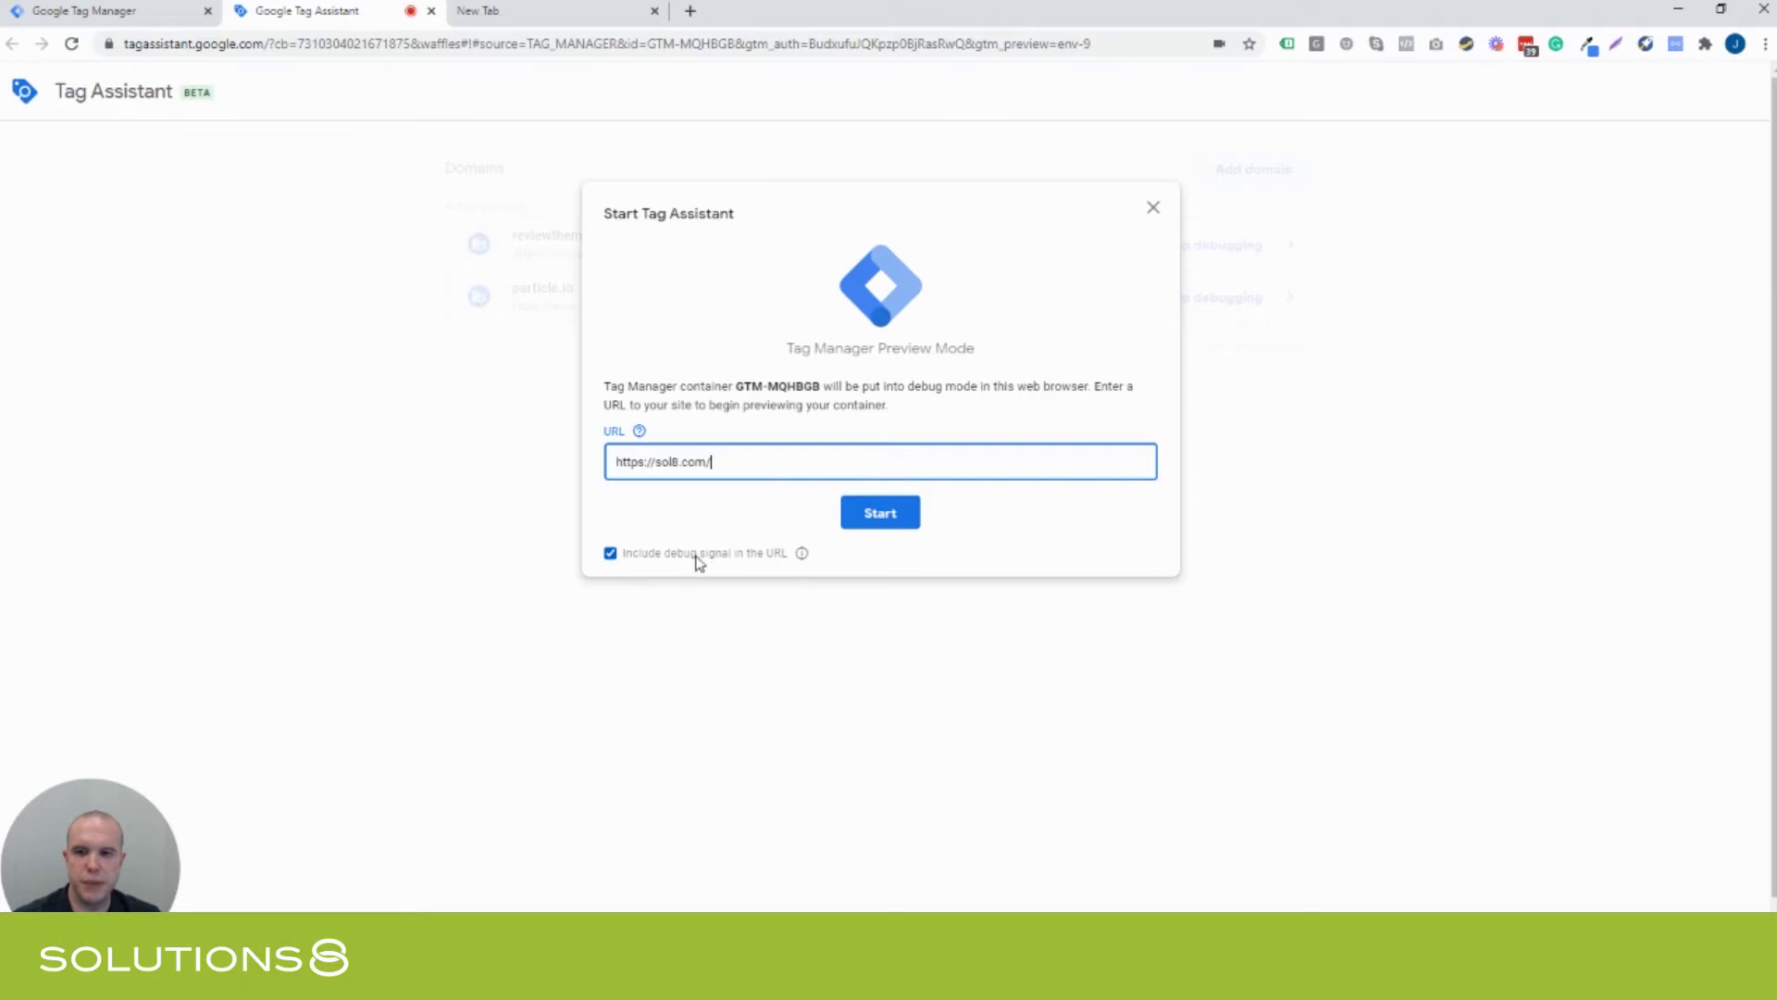
click(797, 565)
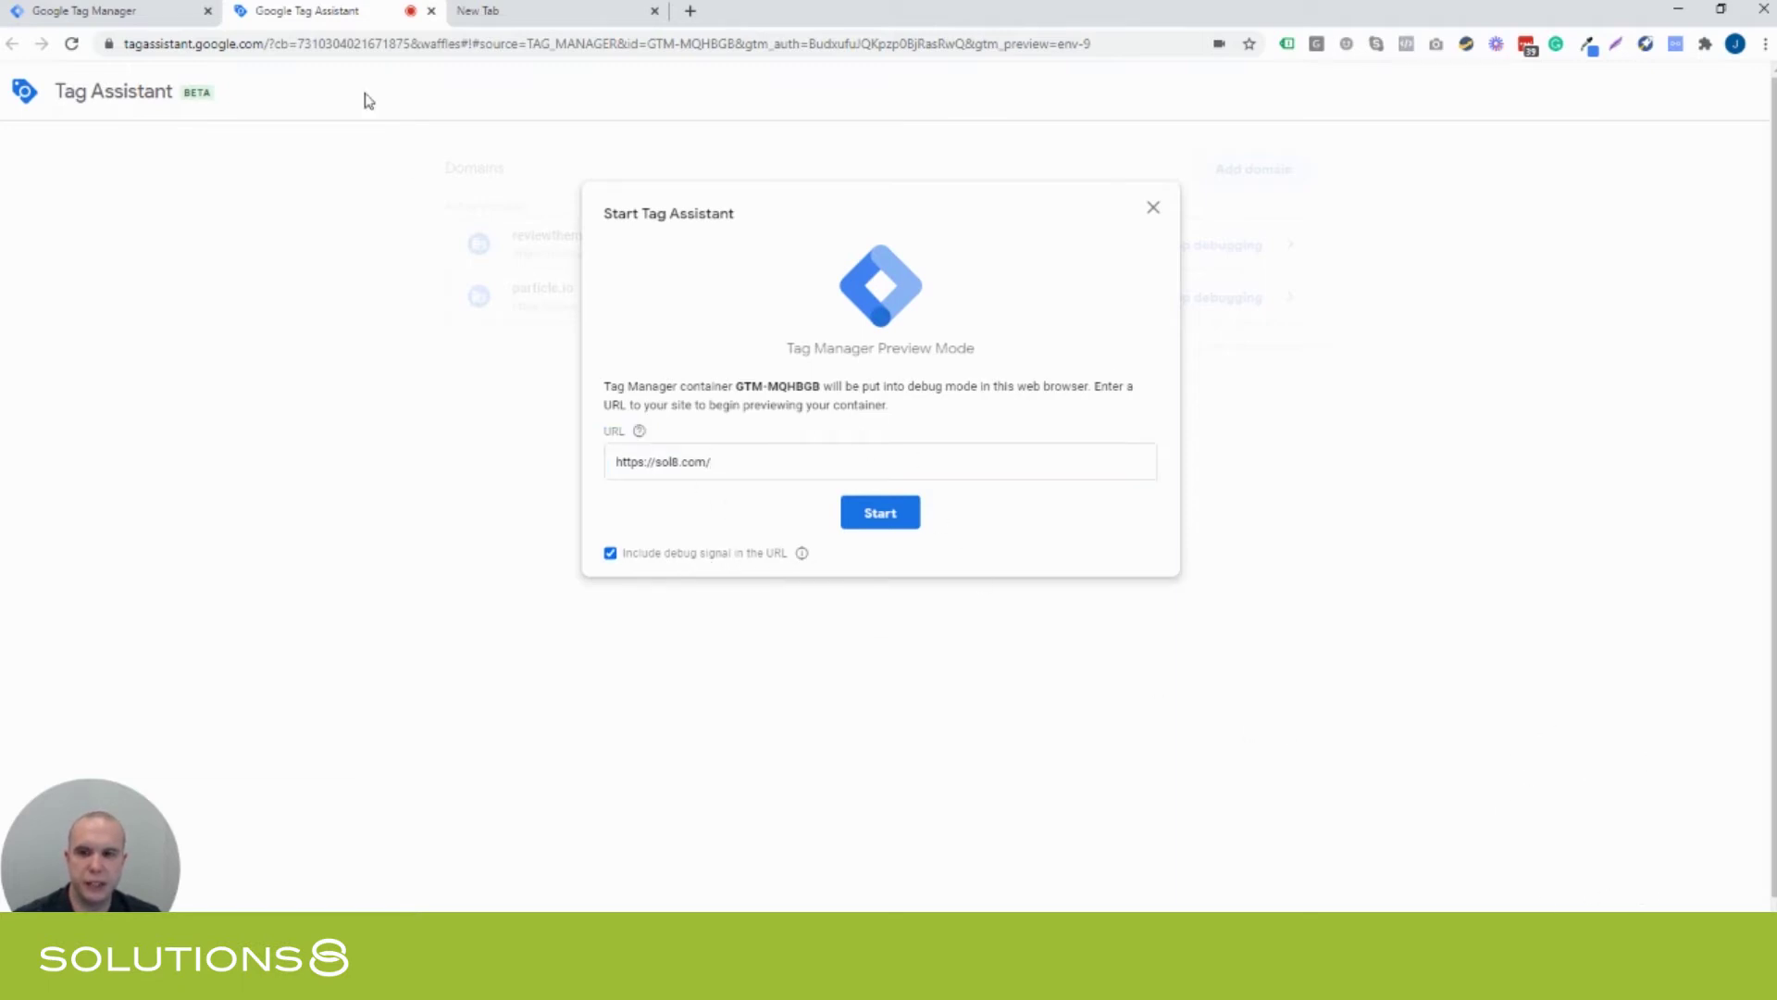
Start previewing sol8.com in debug mode, close the empty New Tab, and return to Tag Assistant
click(880, 515)
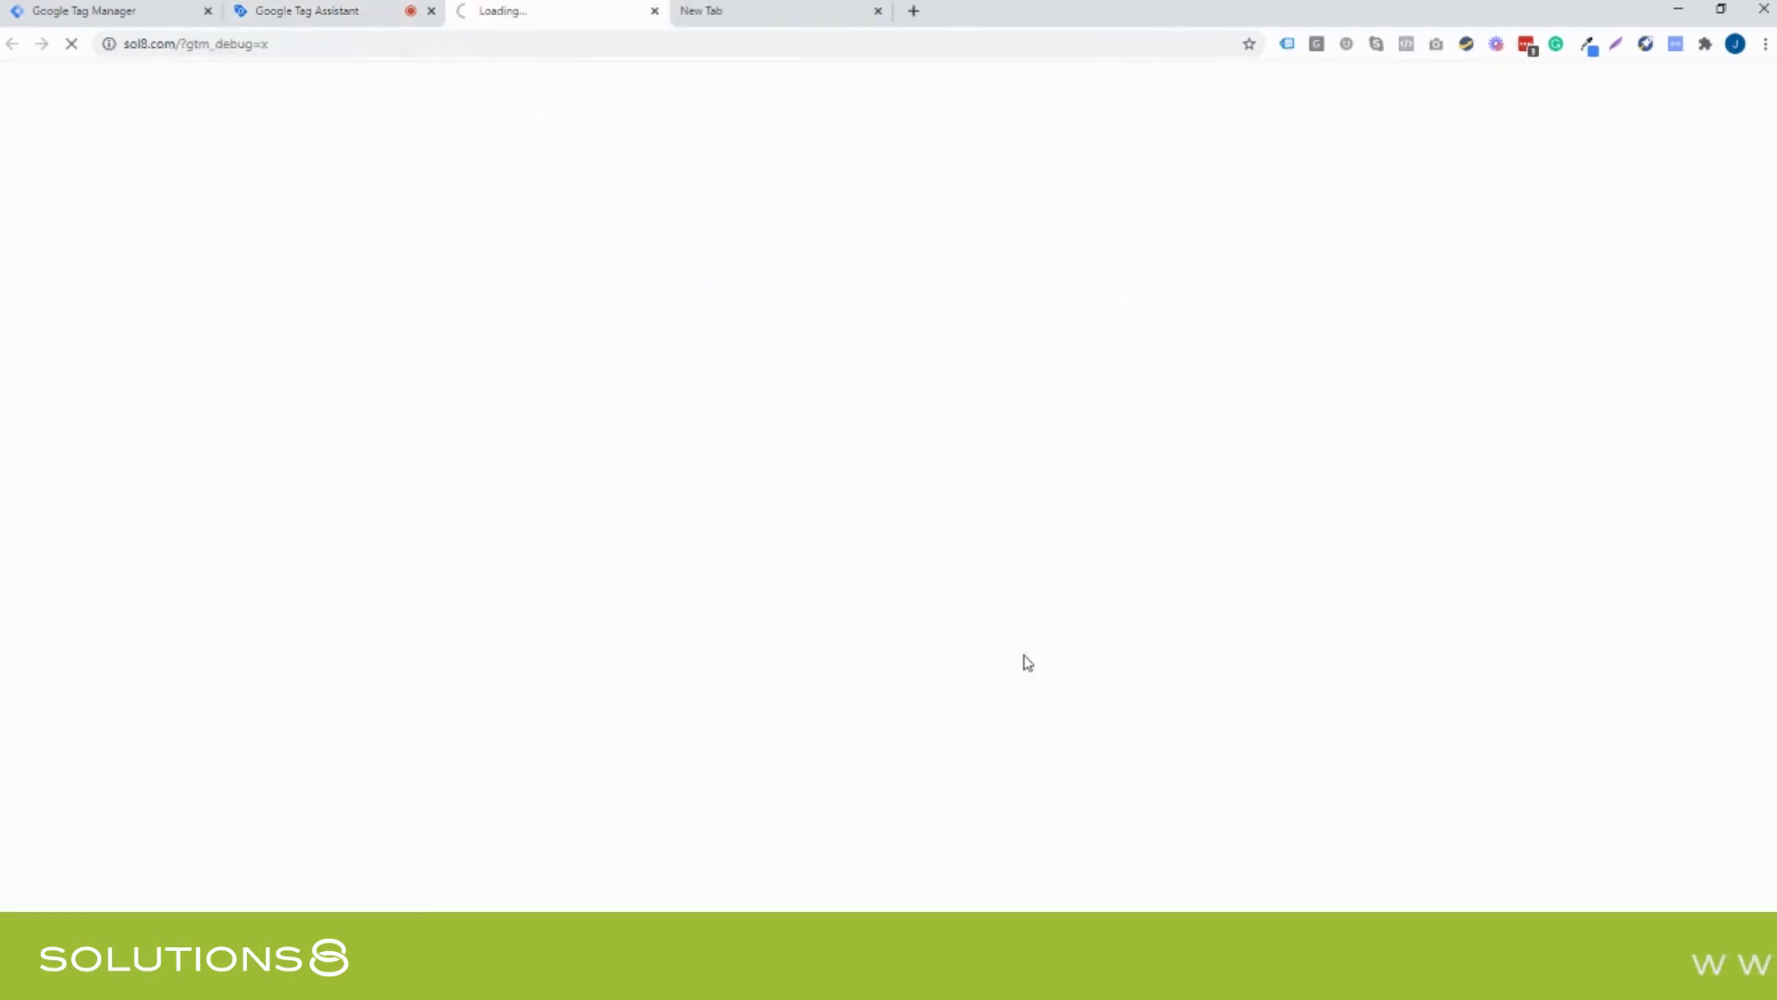
click(877, 10)
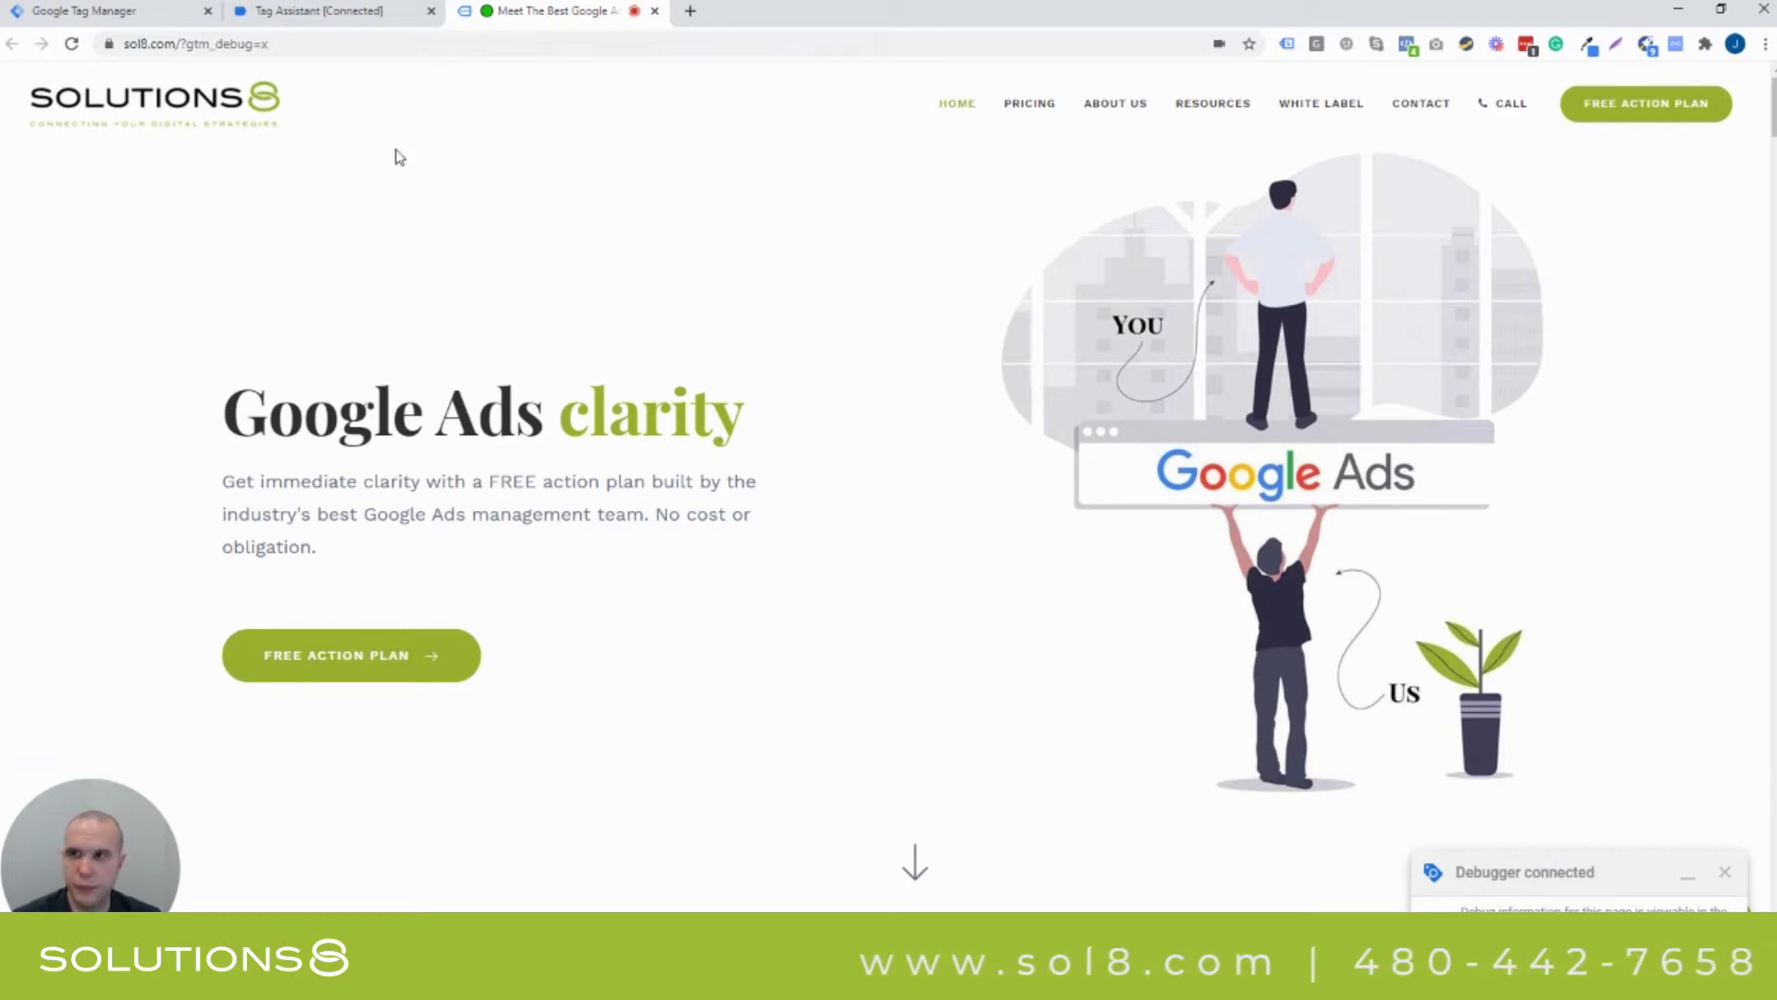
click(319, 11)
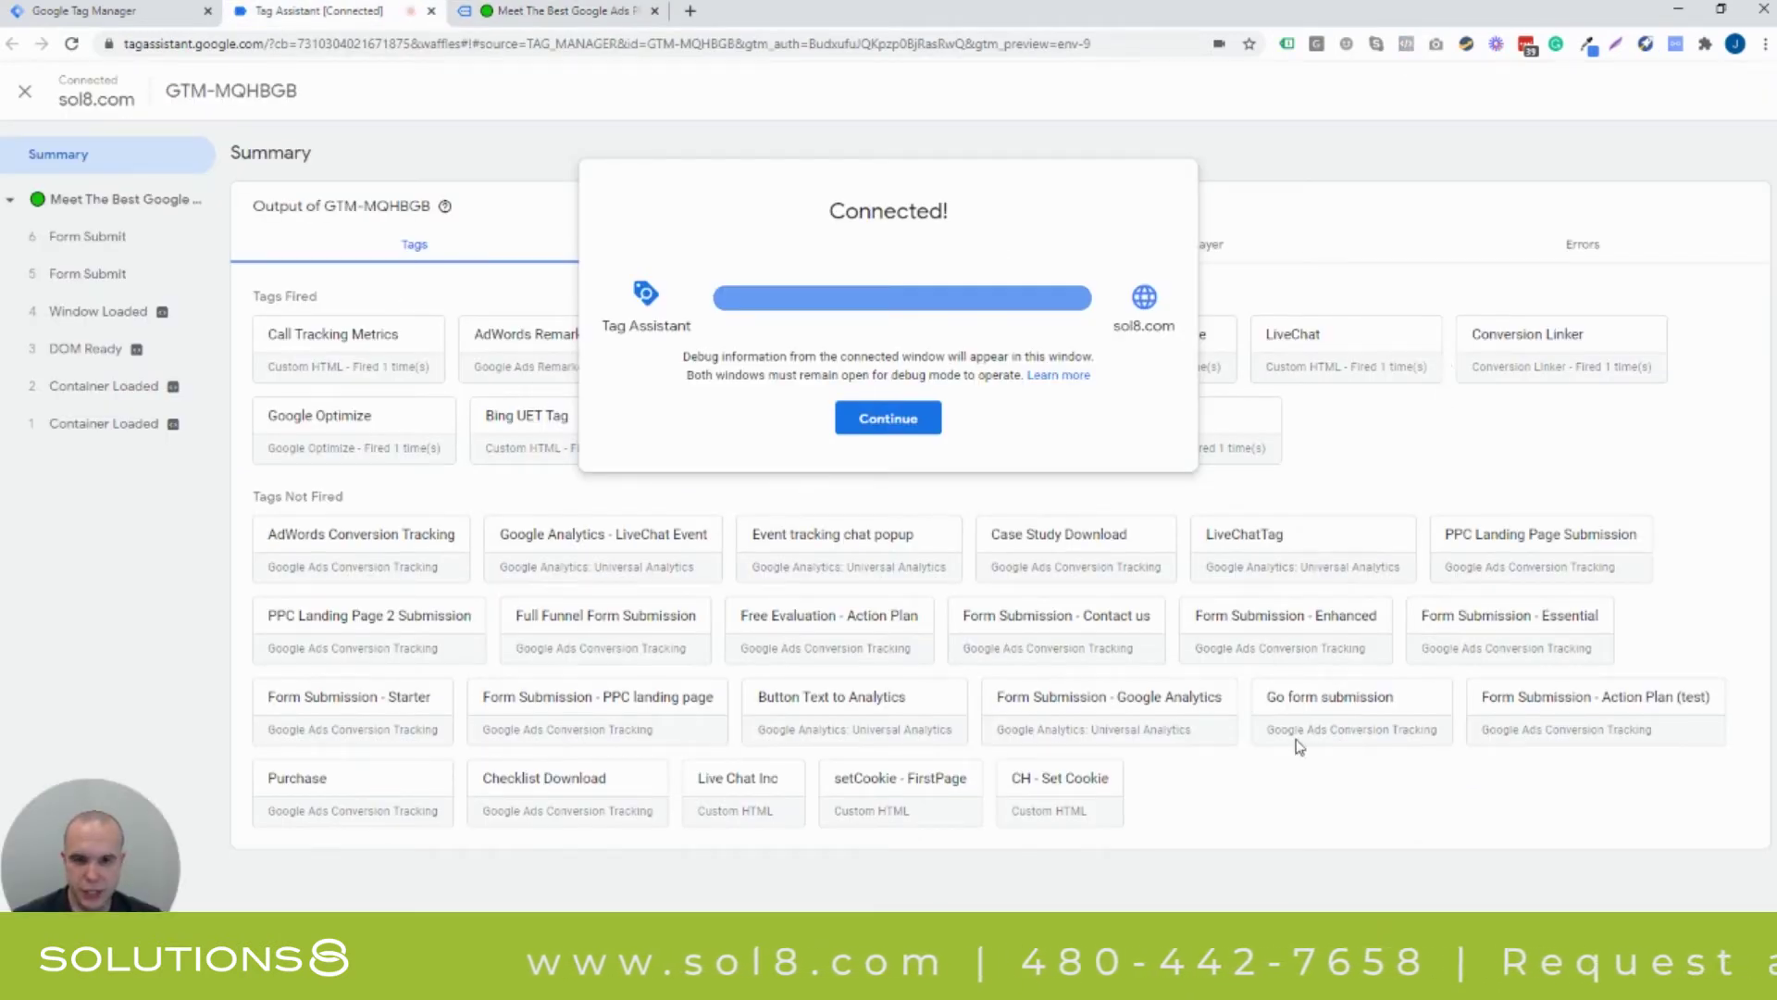
Dismiss the Connected! notice to reveal the homepage Summary with 11 tags fired and 23 not fired
click(877, 422)
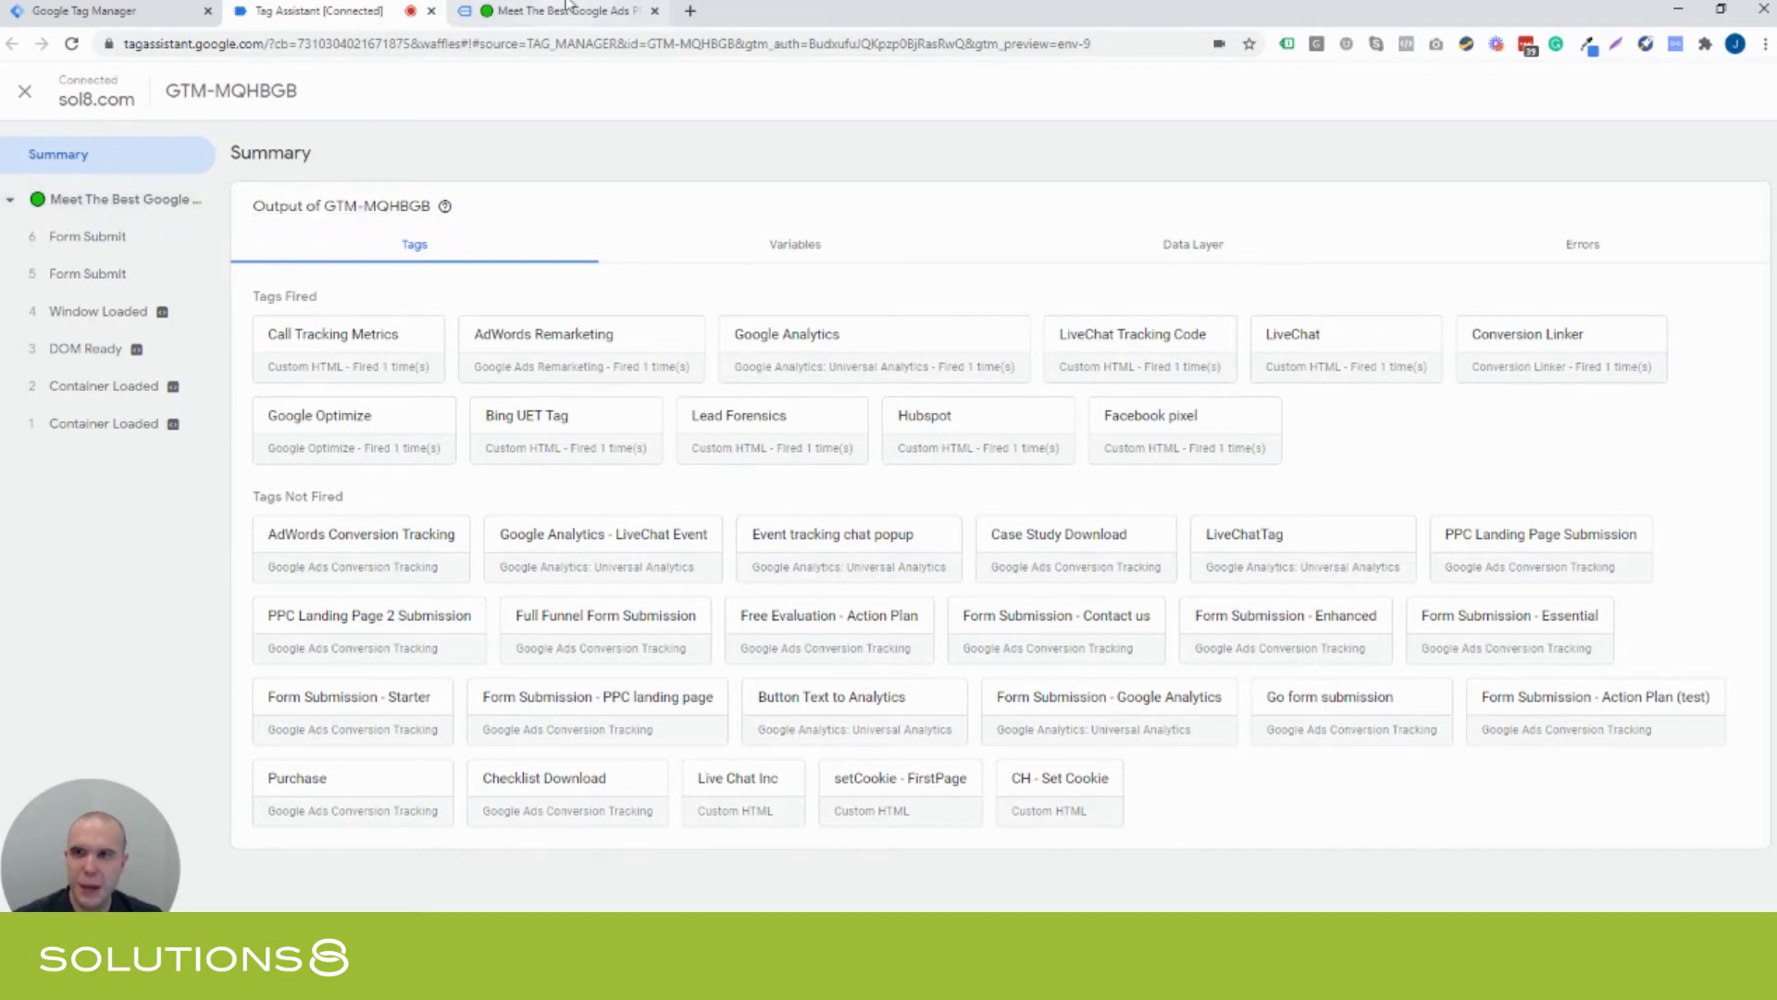
click(536, 13)
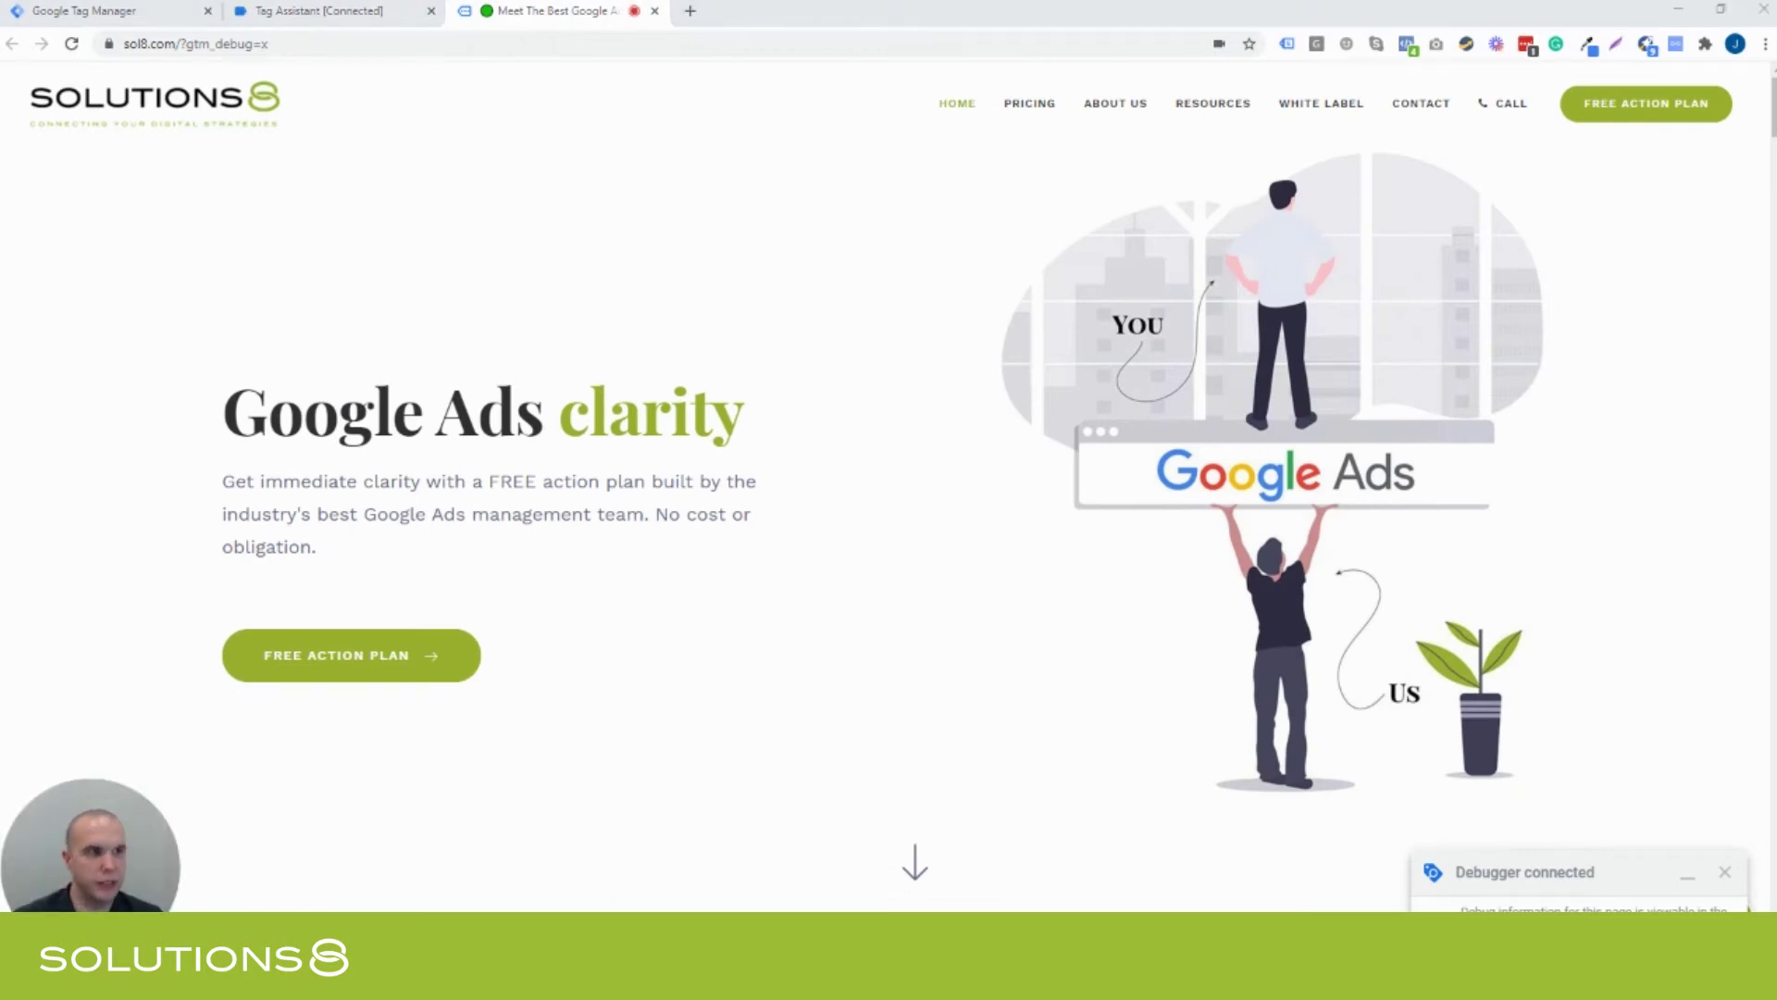
click(245, 45)
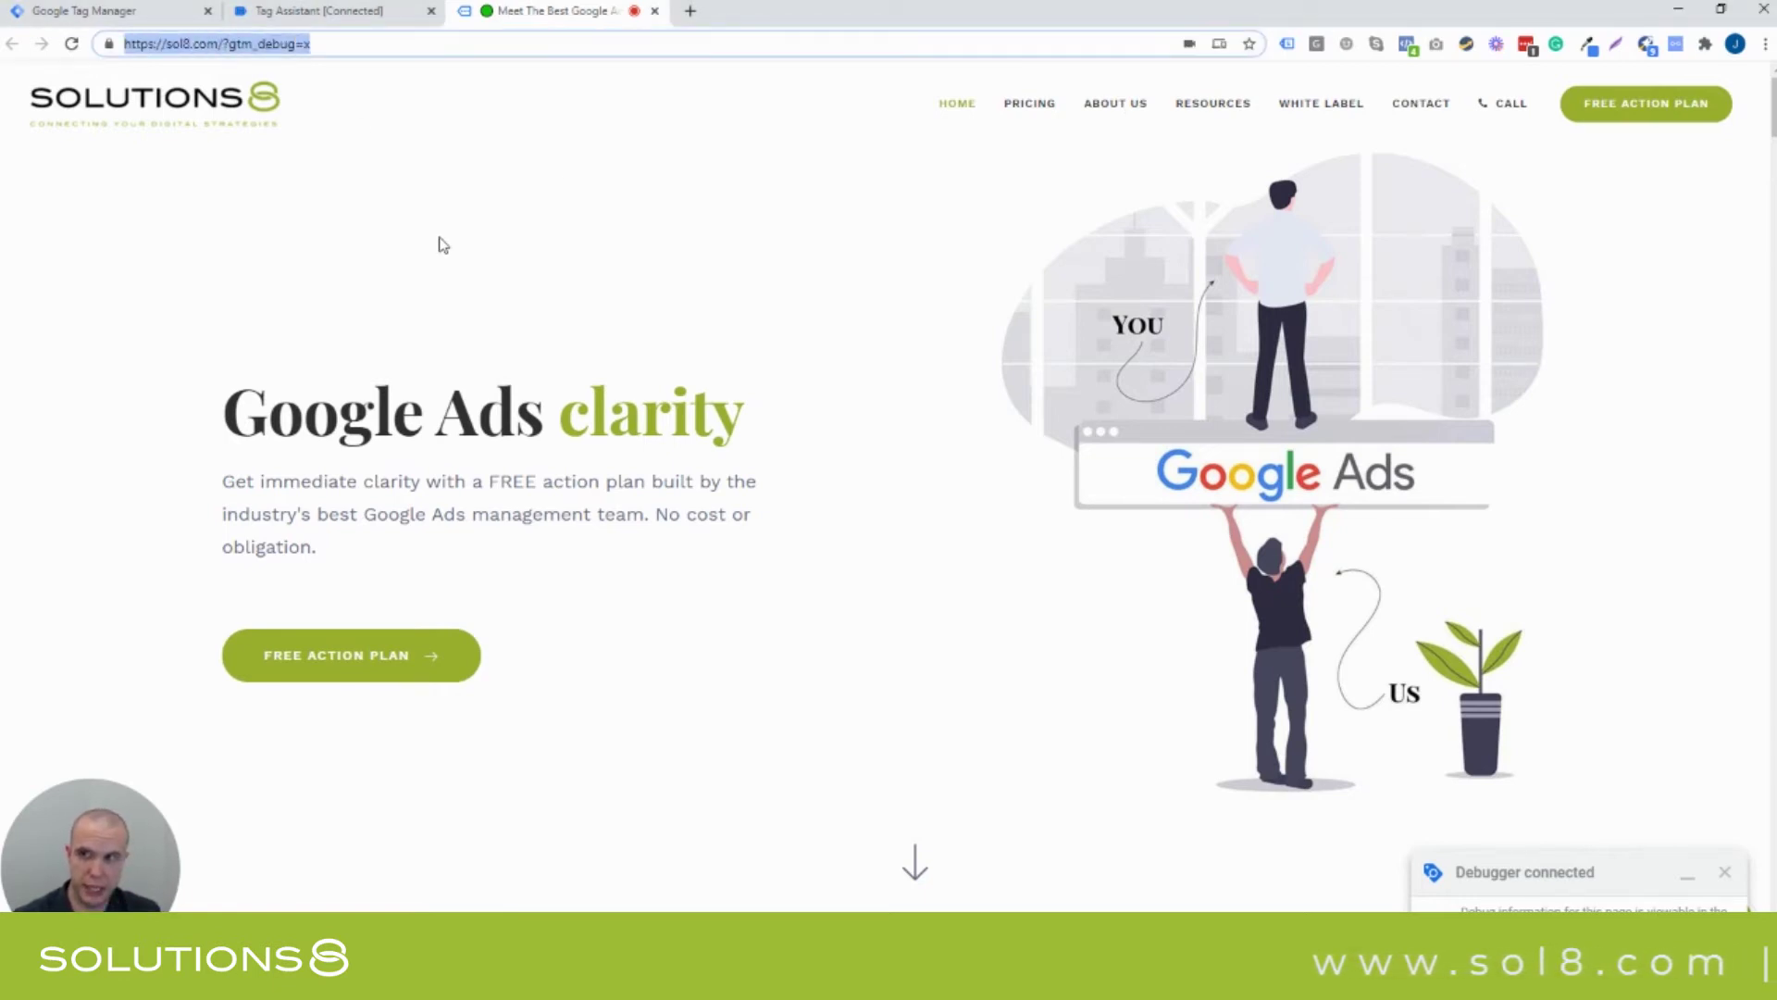
text(https://sol8.com/thank-you-checklist/)
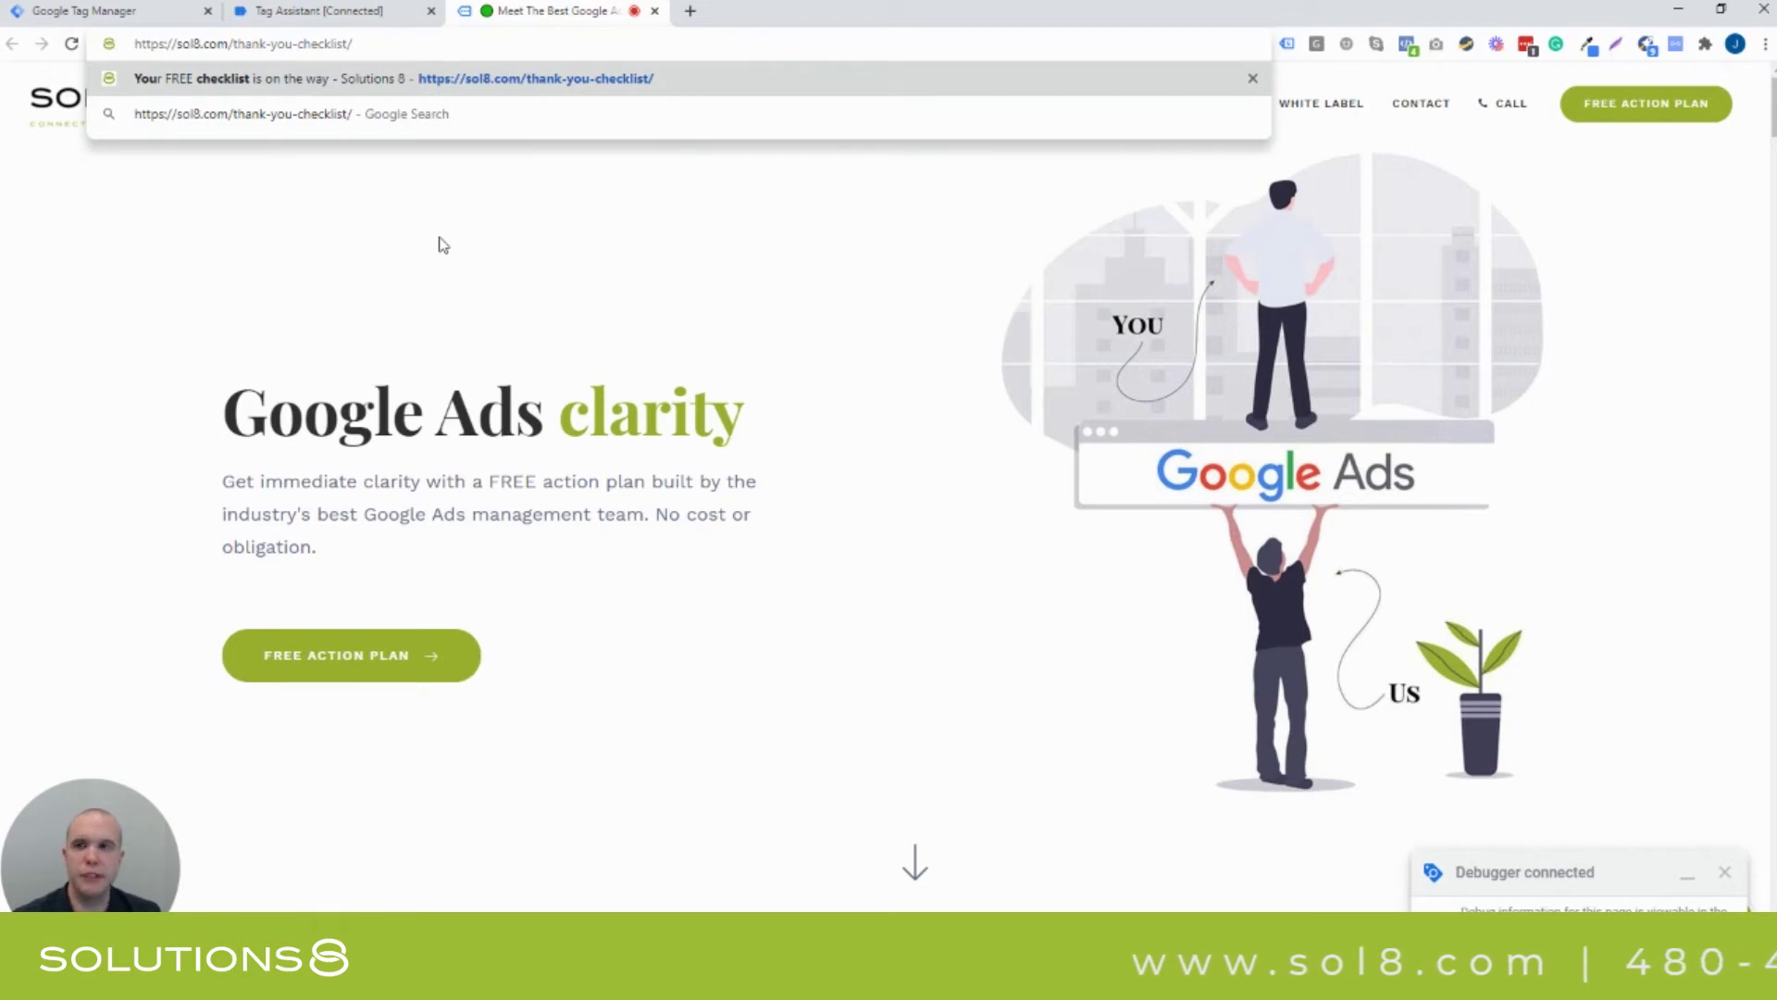
key(Return)
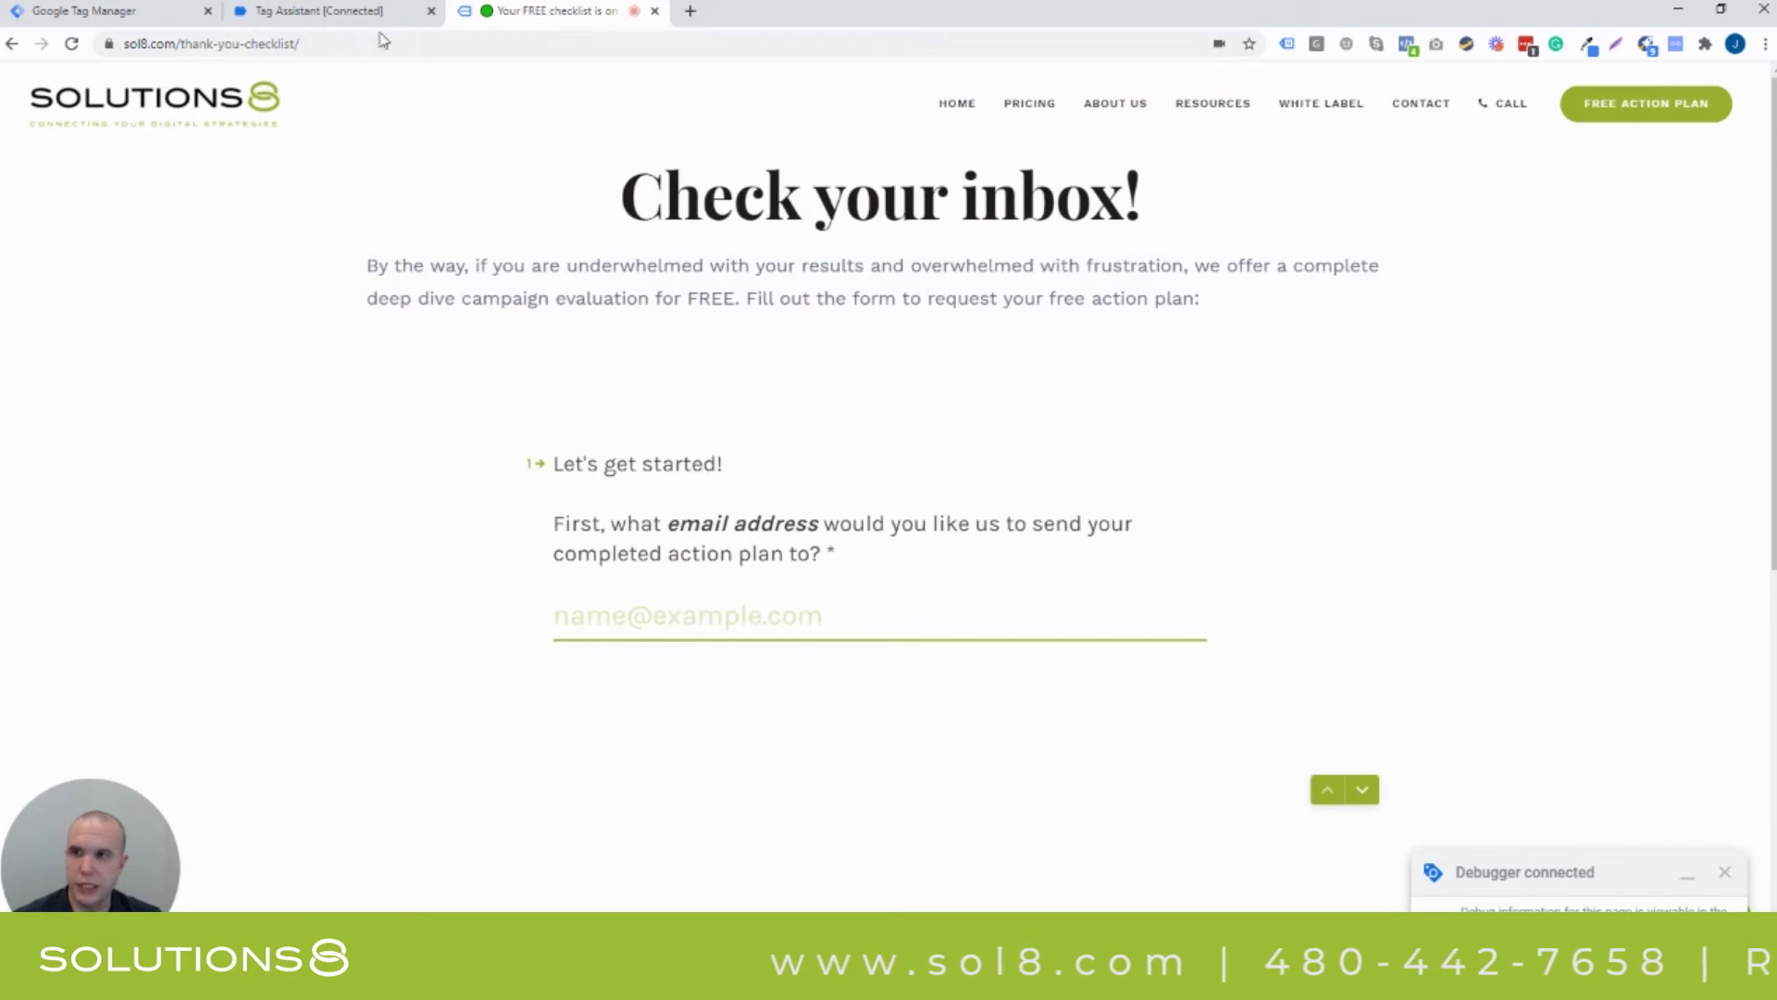
click(319, 11)
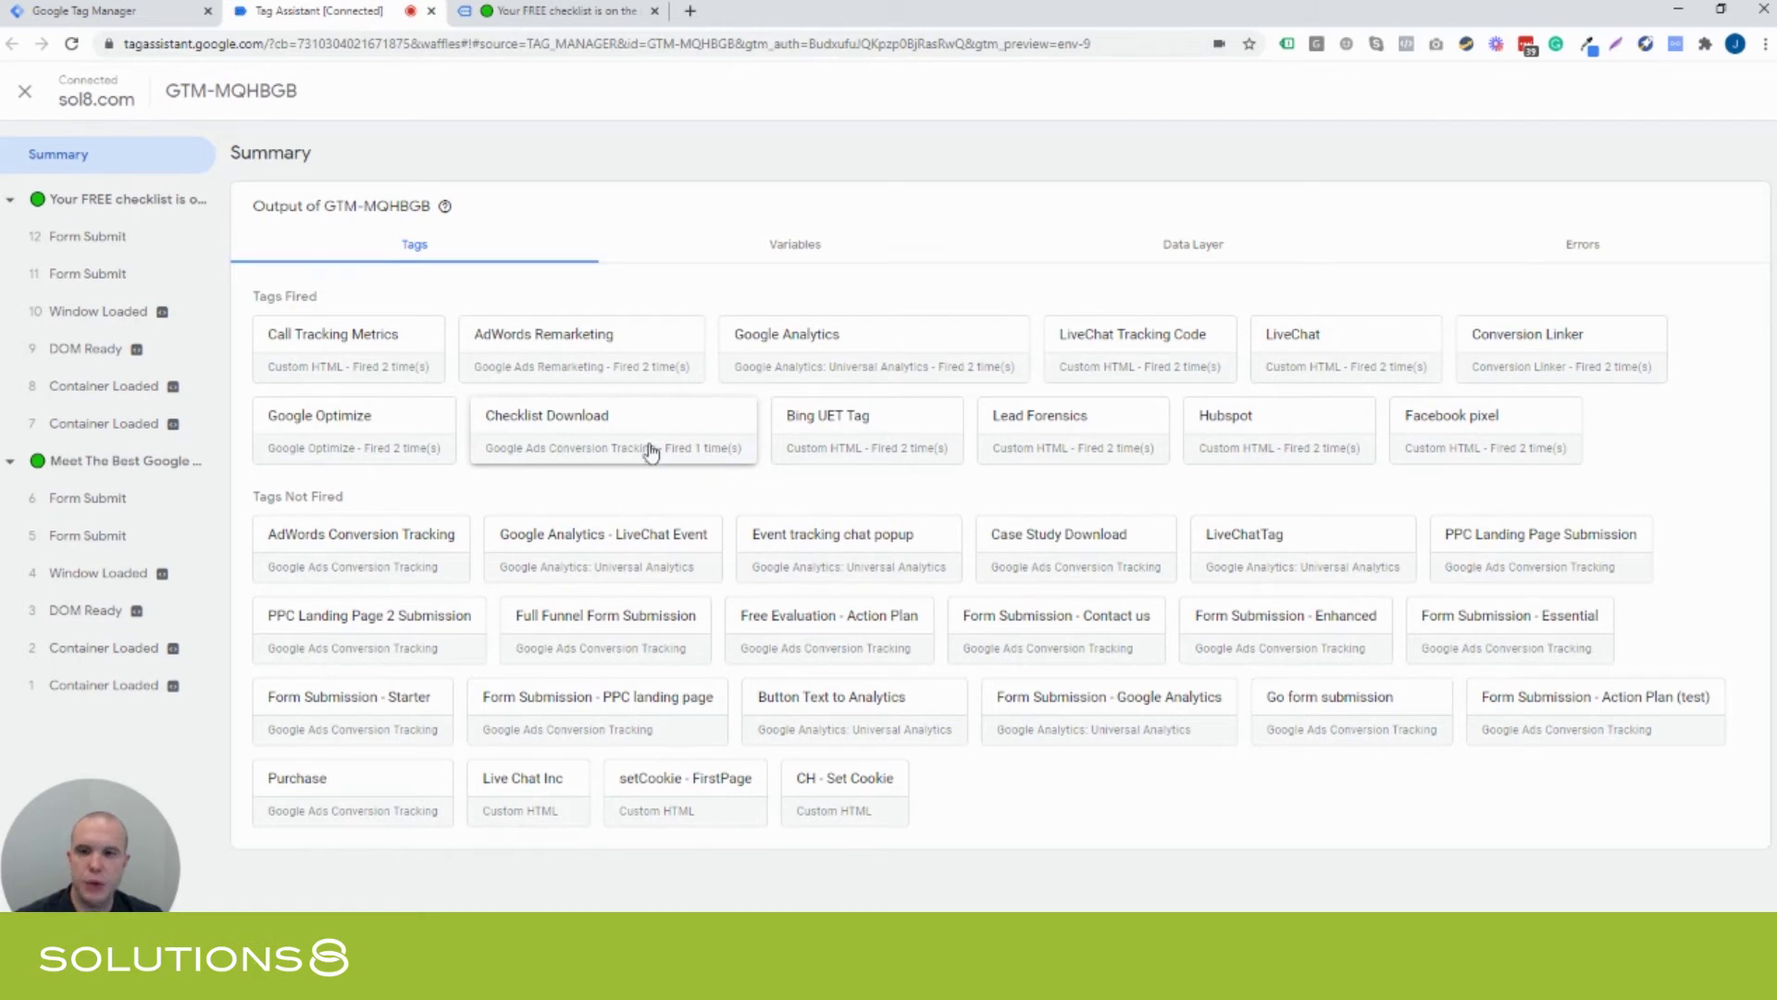
Review the Tags Fired list in the Summary, then return to the 'Check your inbox!' thank-you page
click(560, 10)
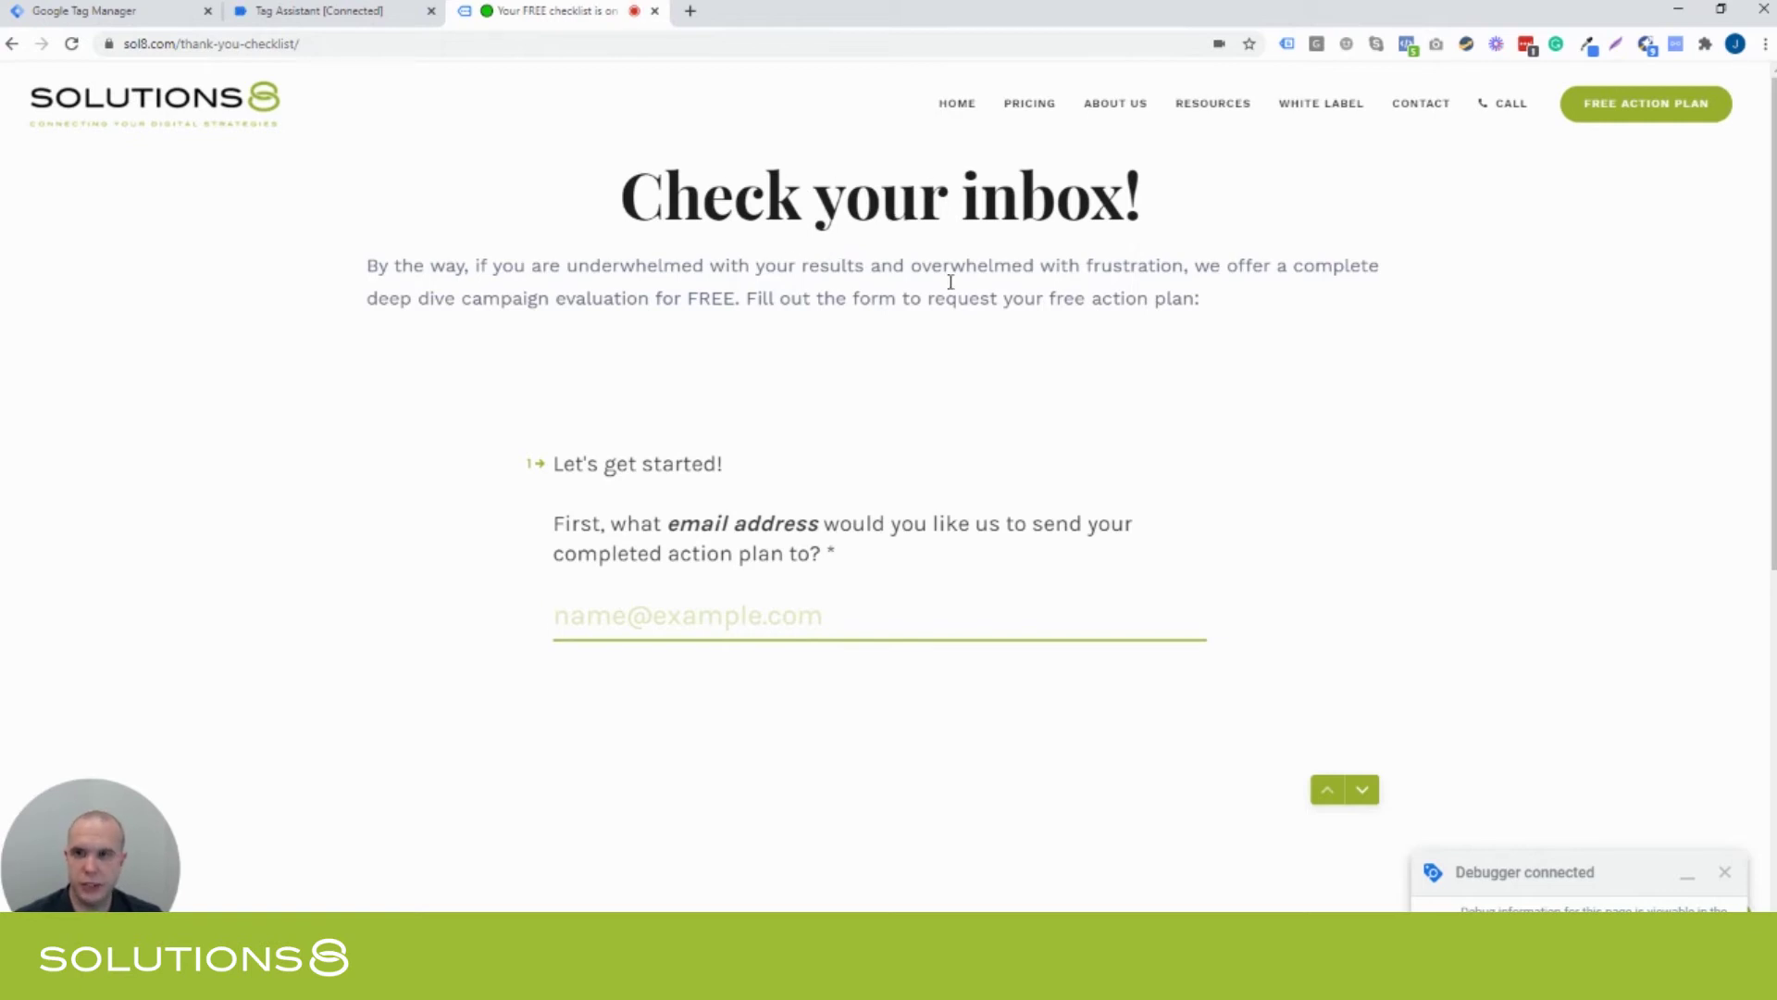
click(310, 10)
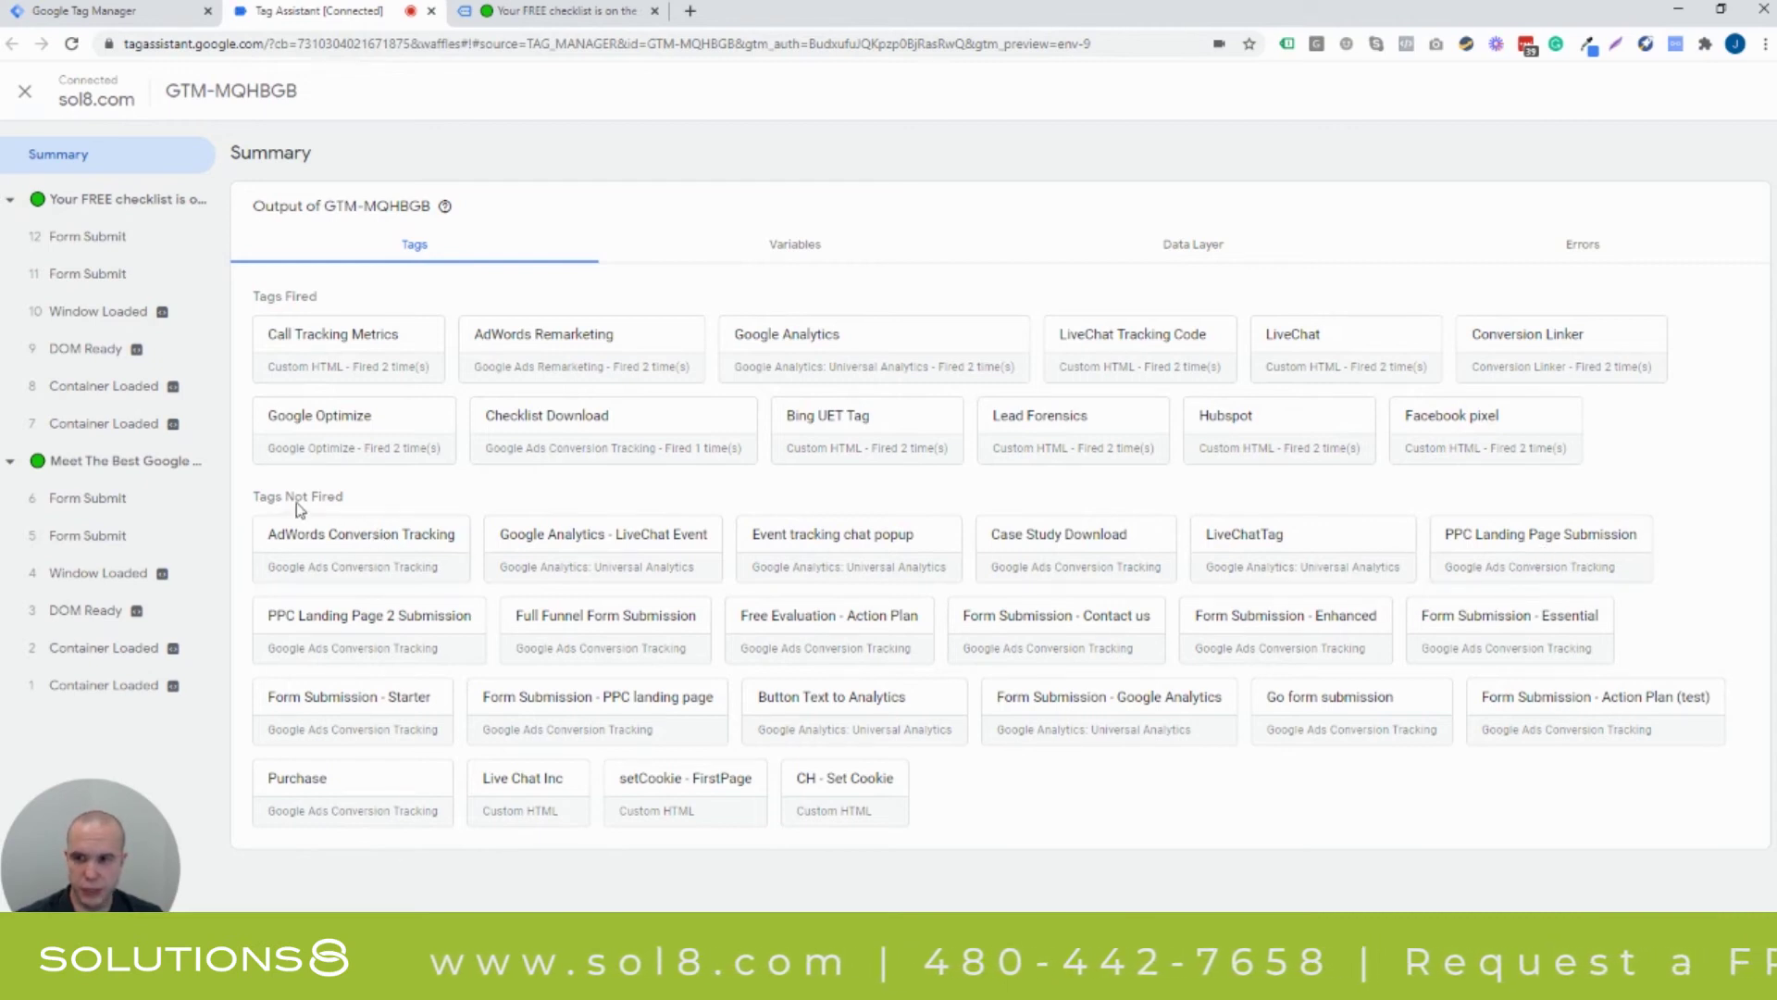
drag(259, 497, 338, 500)
click(1188, 796)
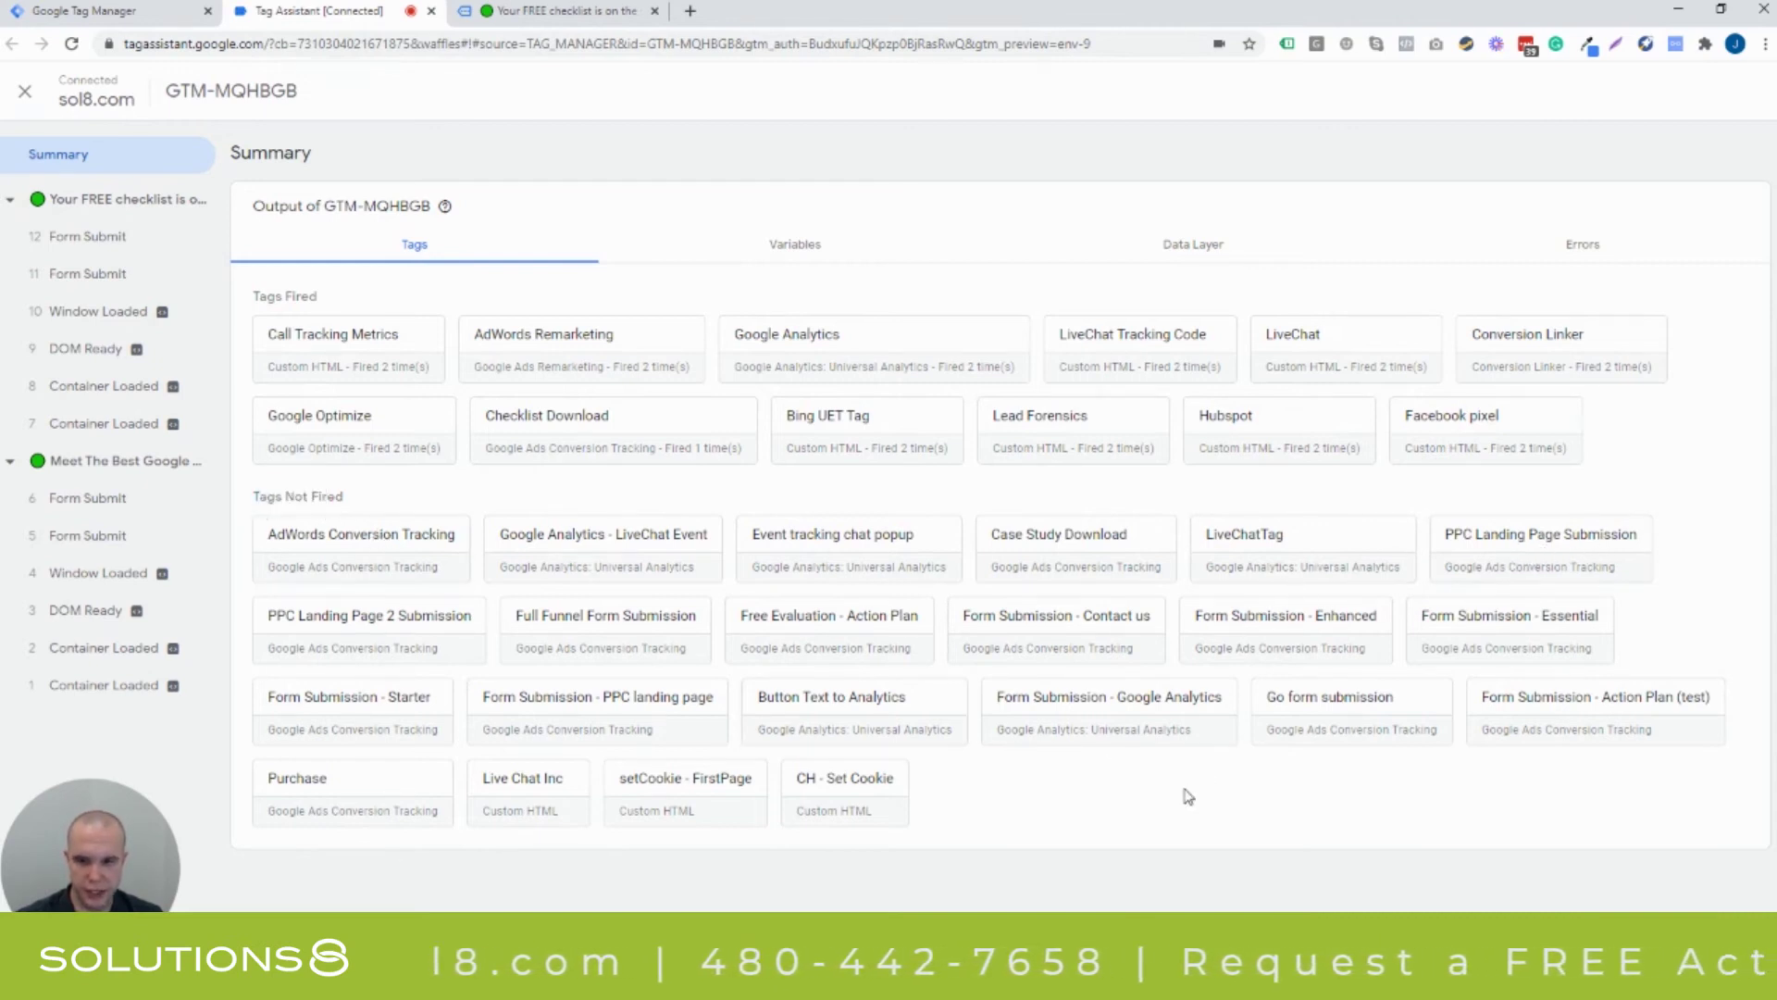
drag(268, 298, 293, 297)
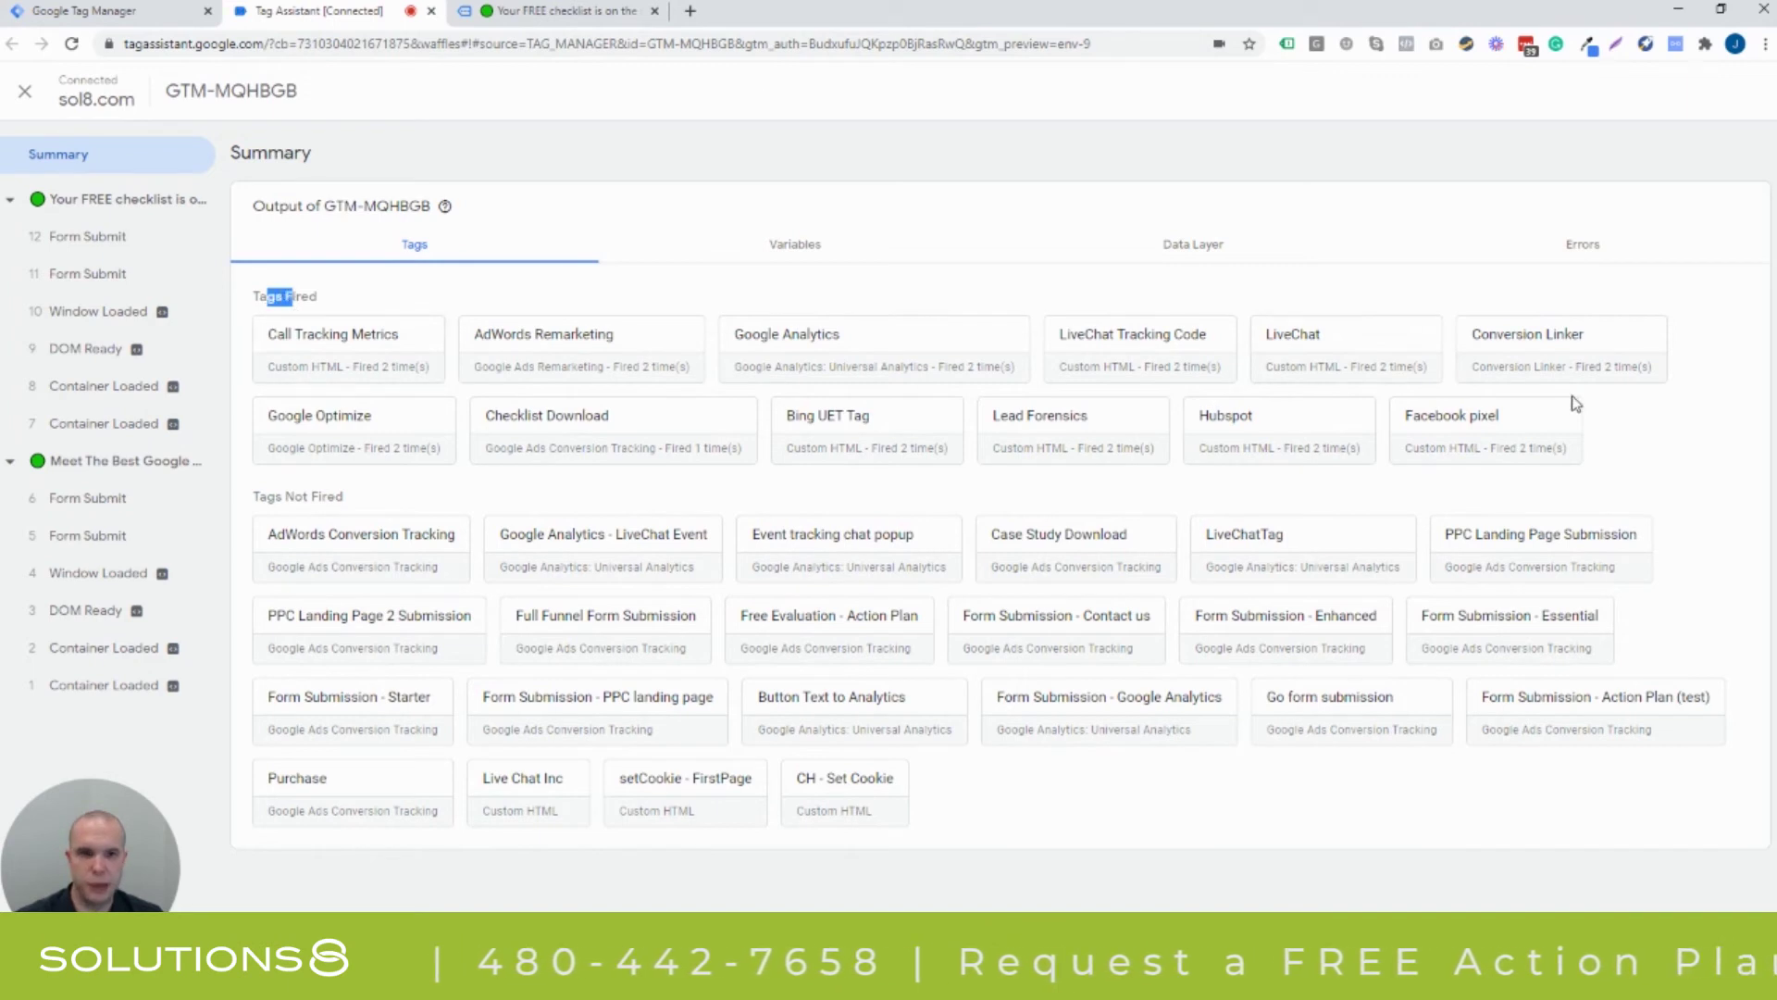
click(919, 489)
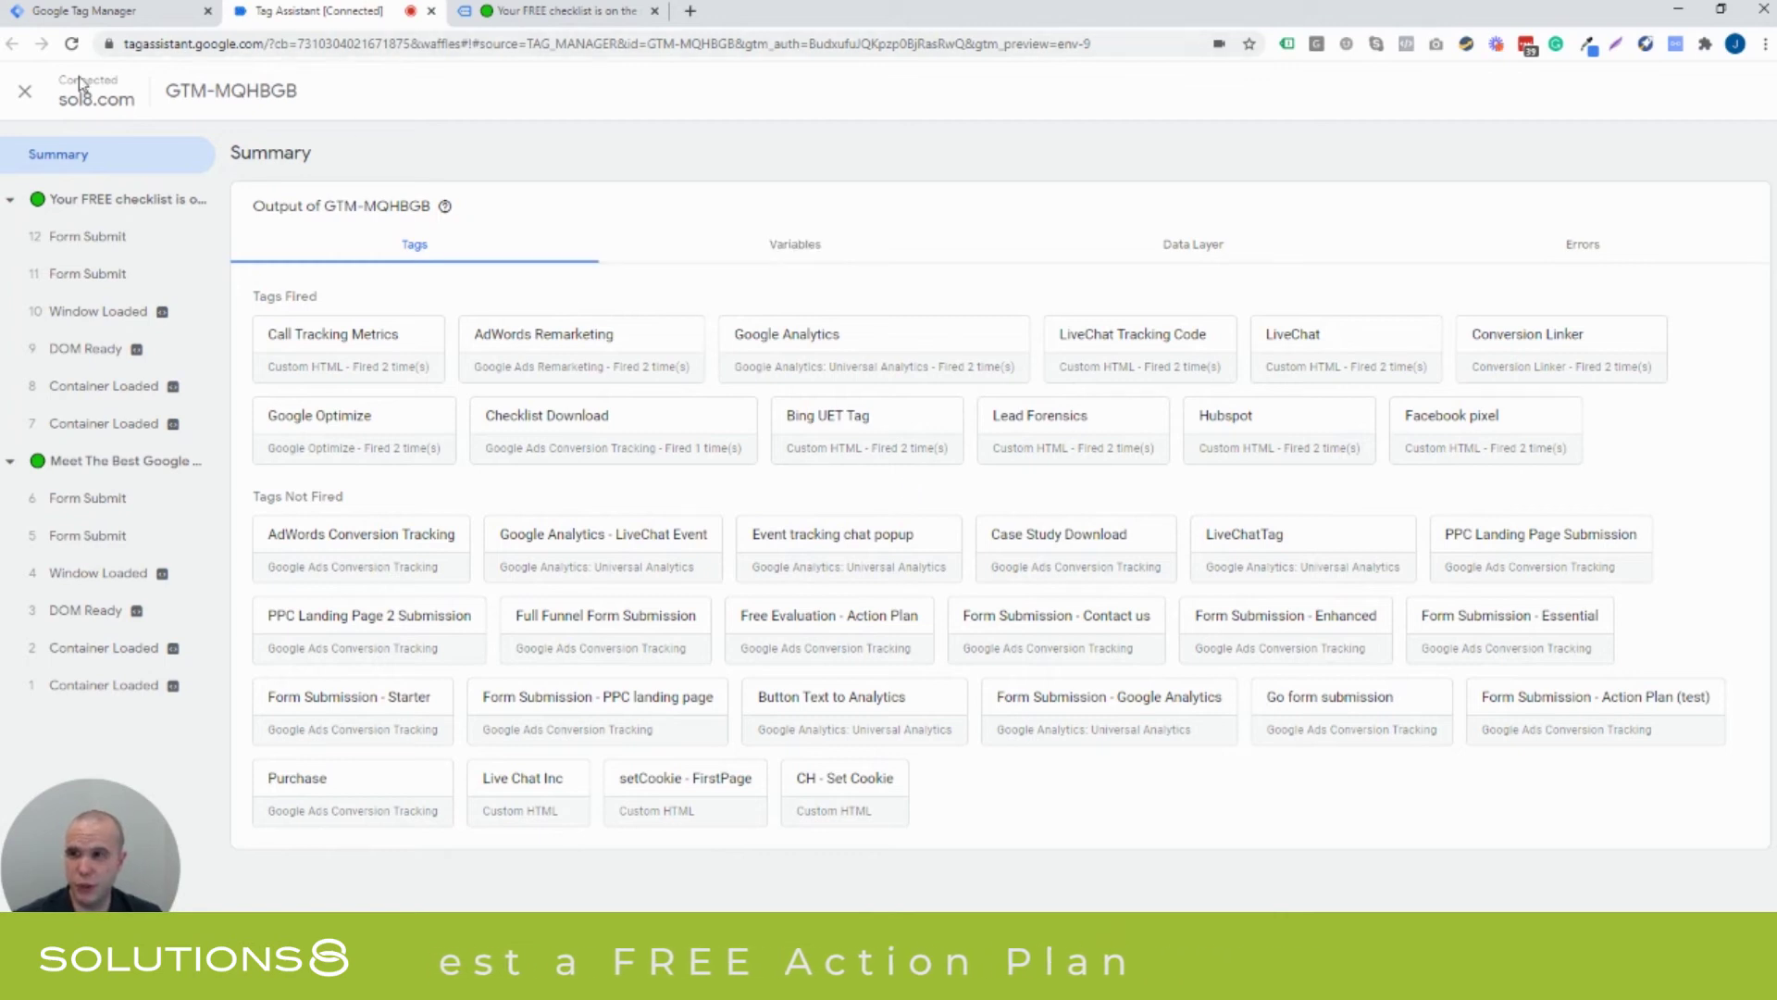
click(559, 10)
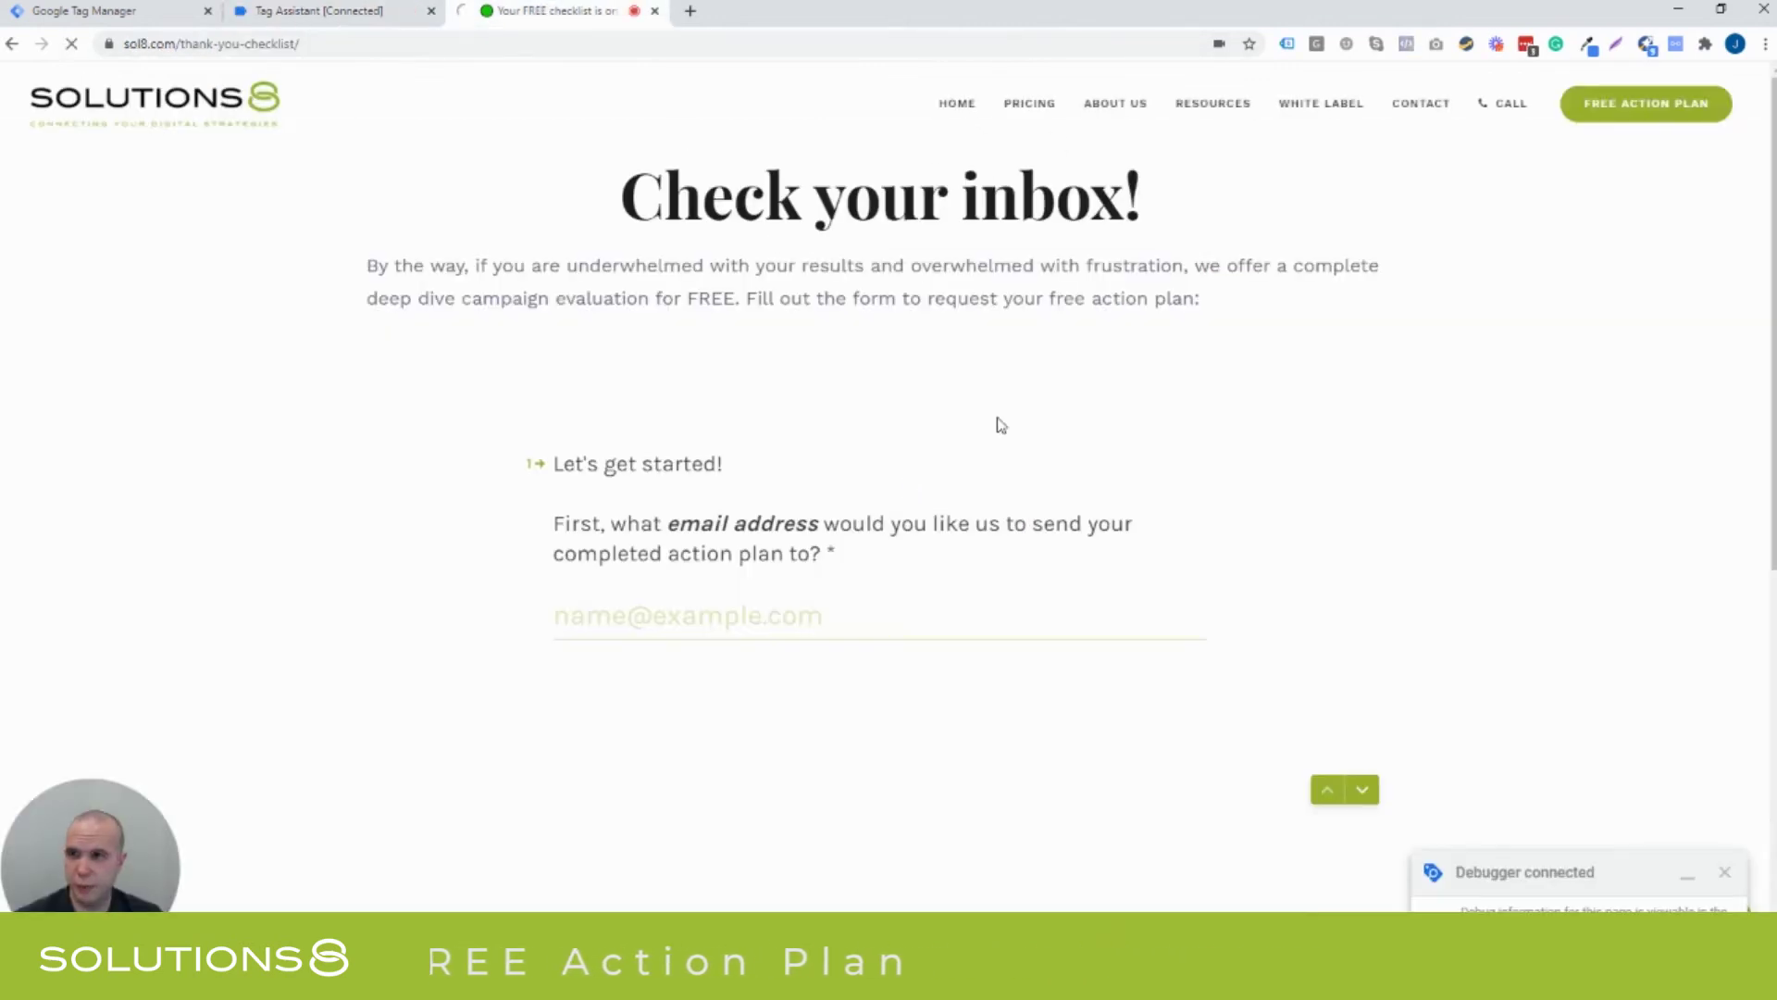
Visit sol8.com's About Us page, confirm it in the preview, then go back to the homepage
click(324, 15)
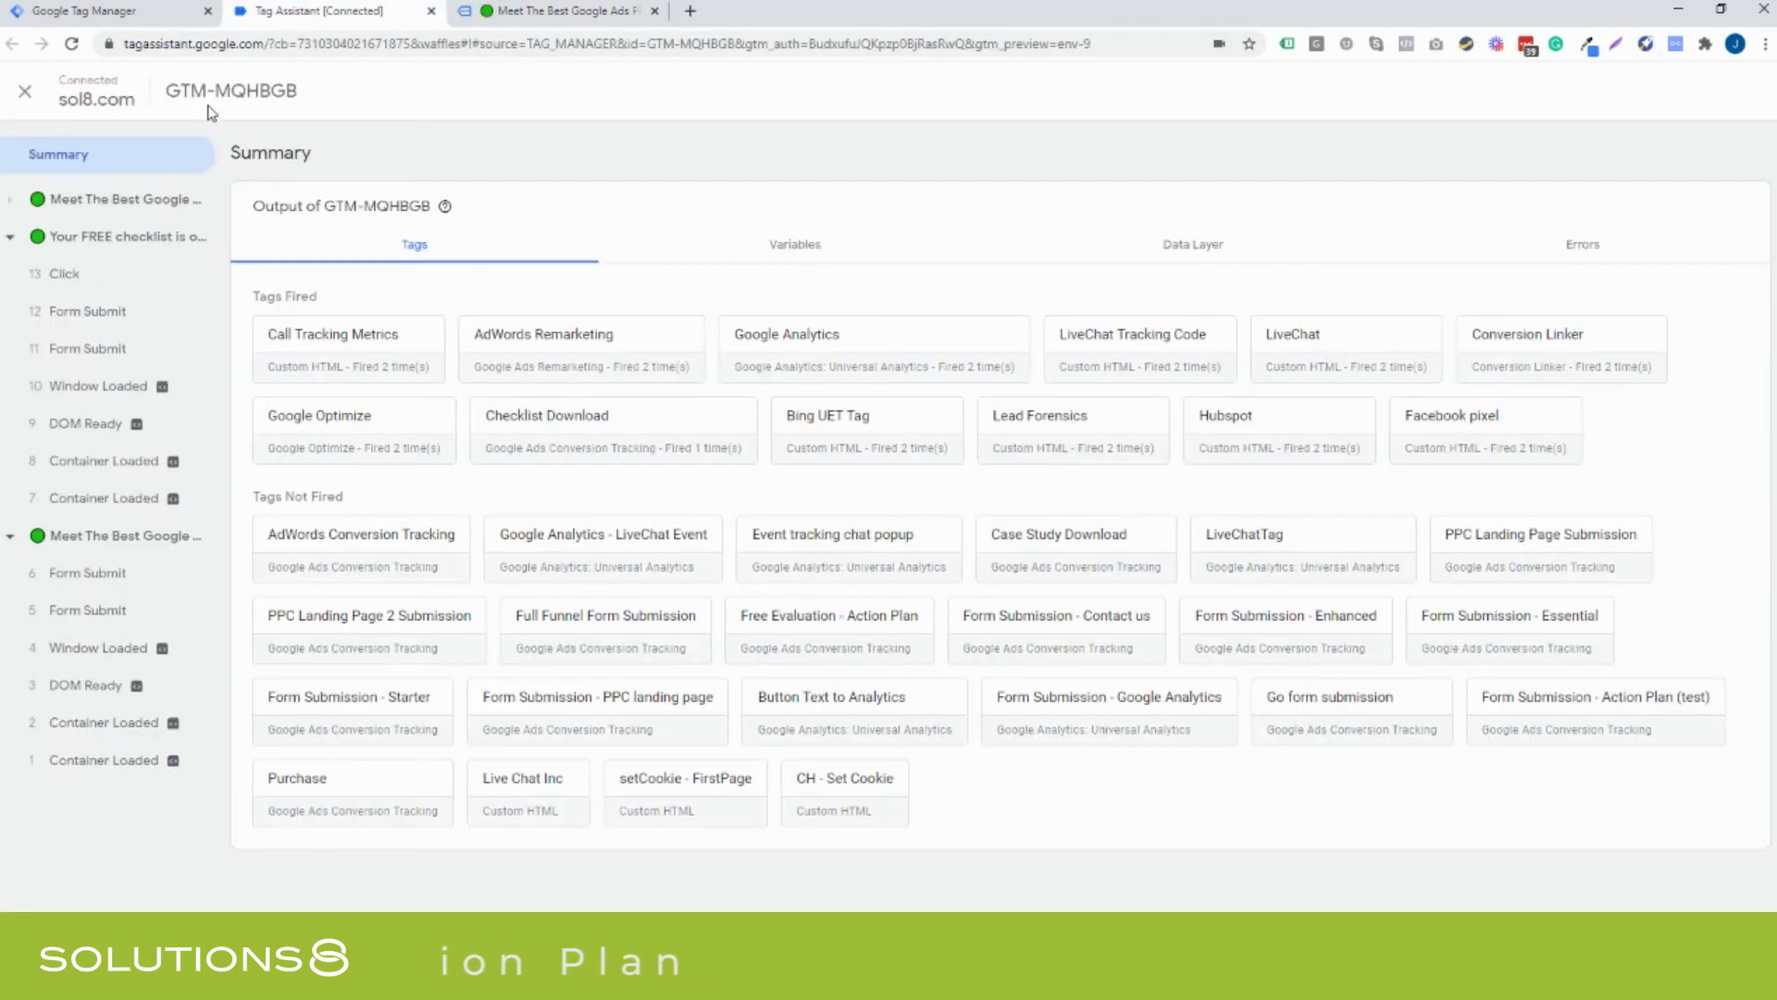
key(ctrl+Tab)
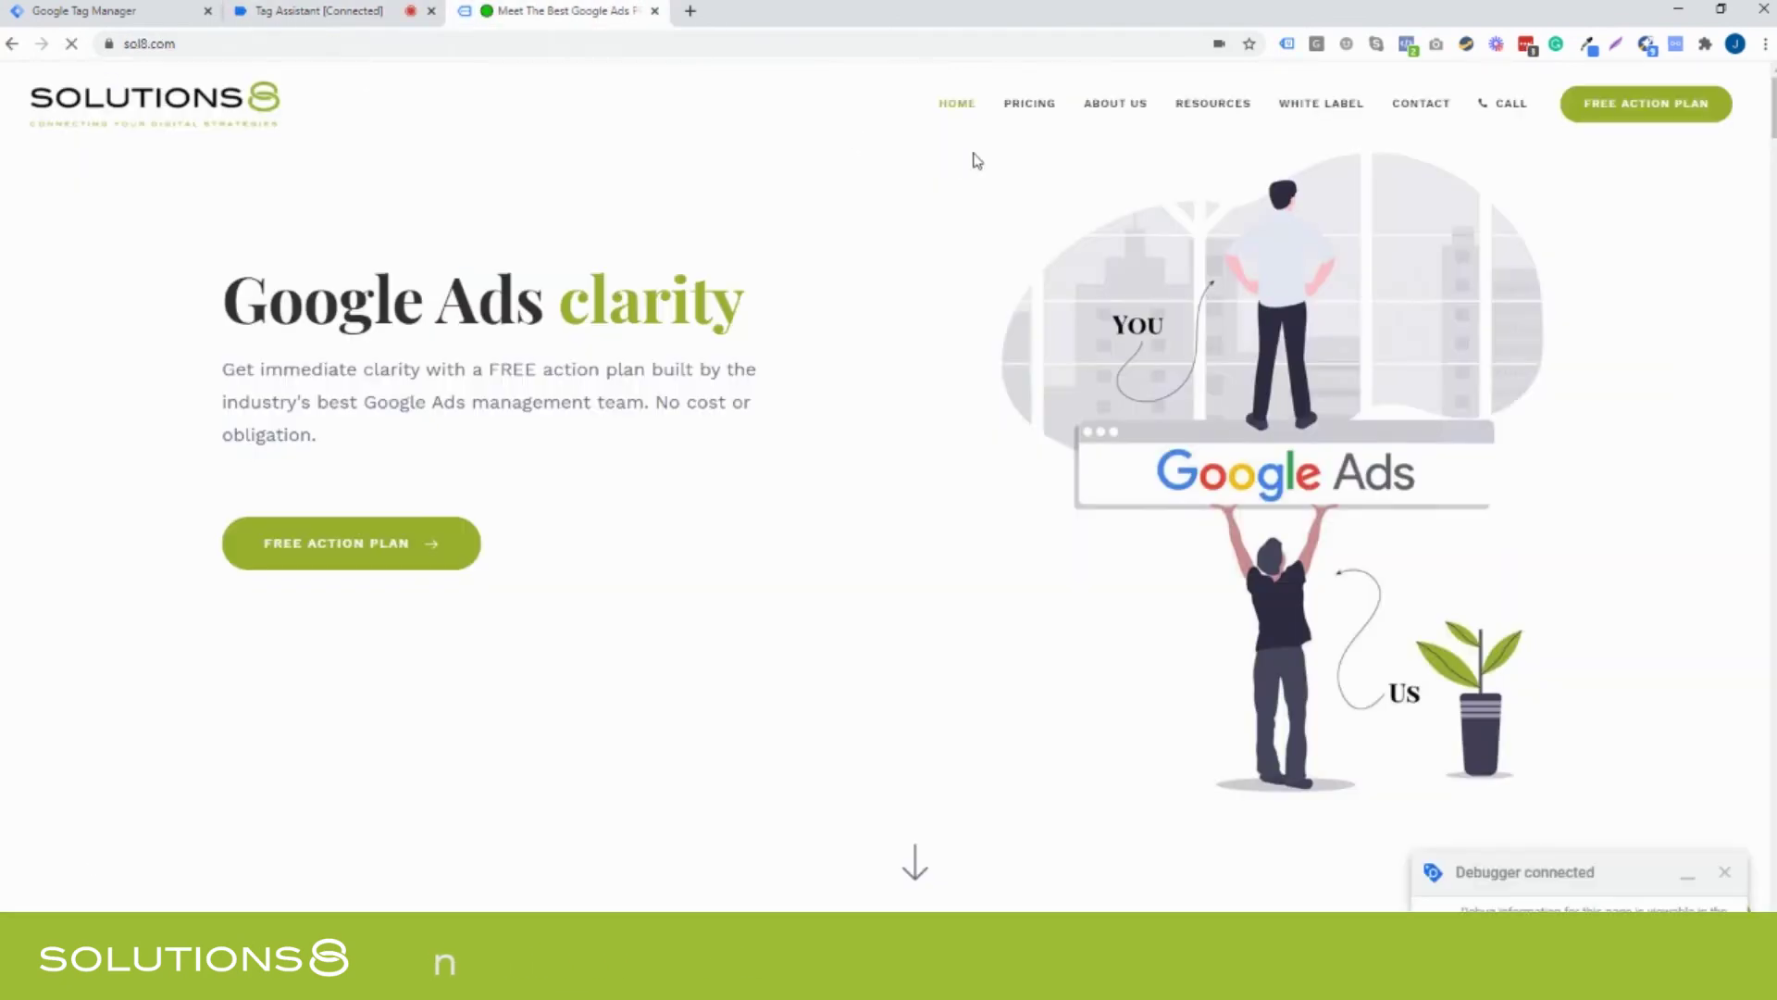
mouse_move(1113, 128)
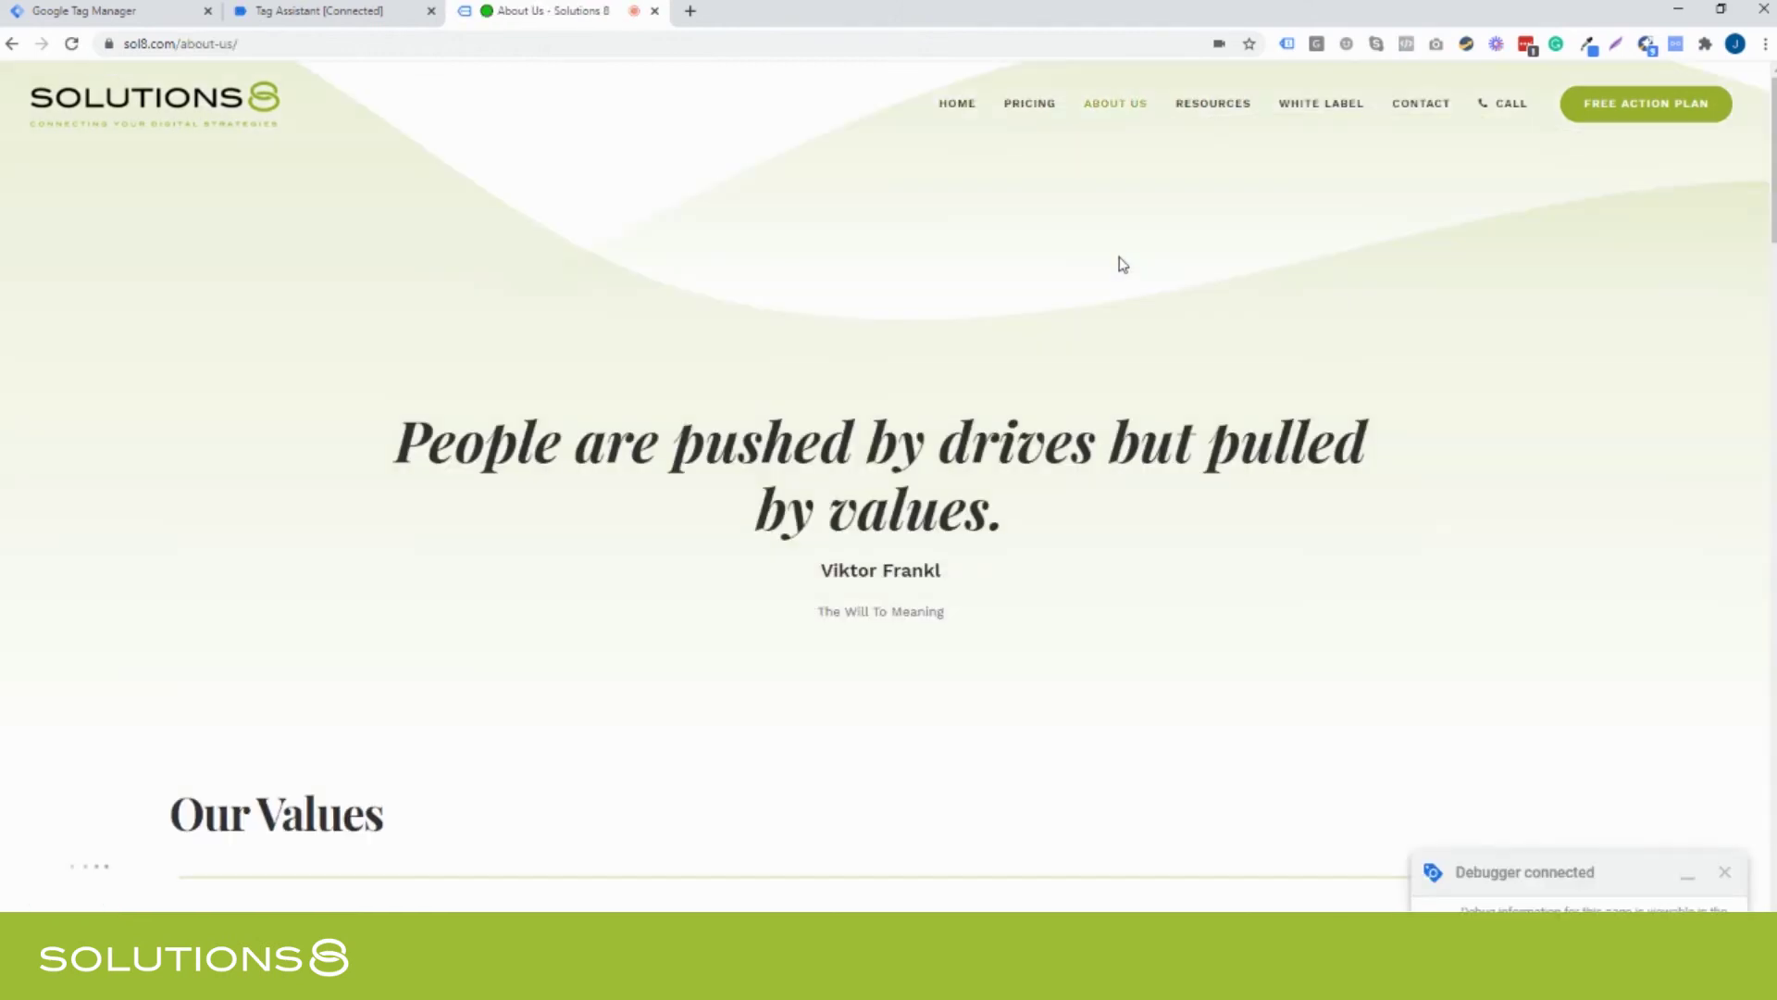
click(354, 16)
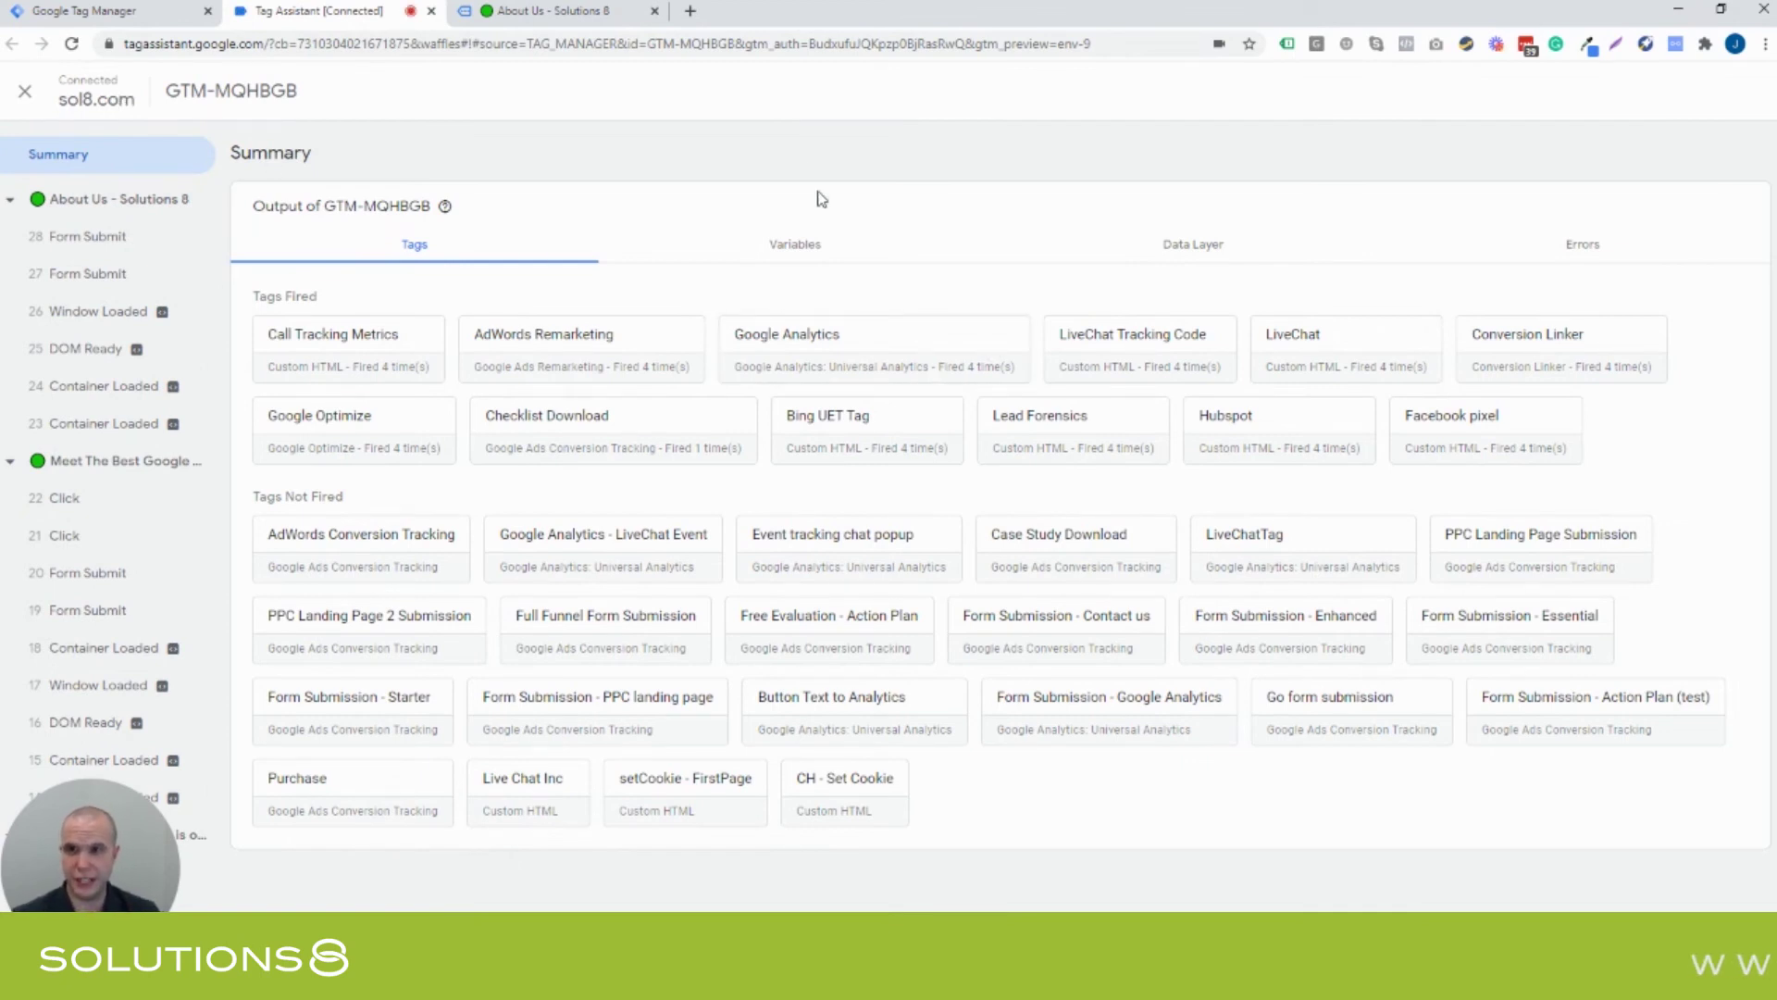
click(534, 14)
click(12, 43)
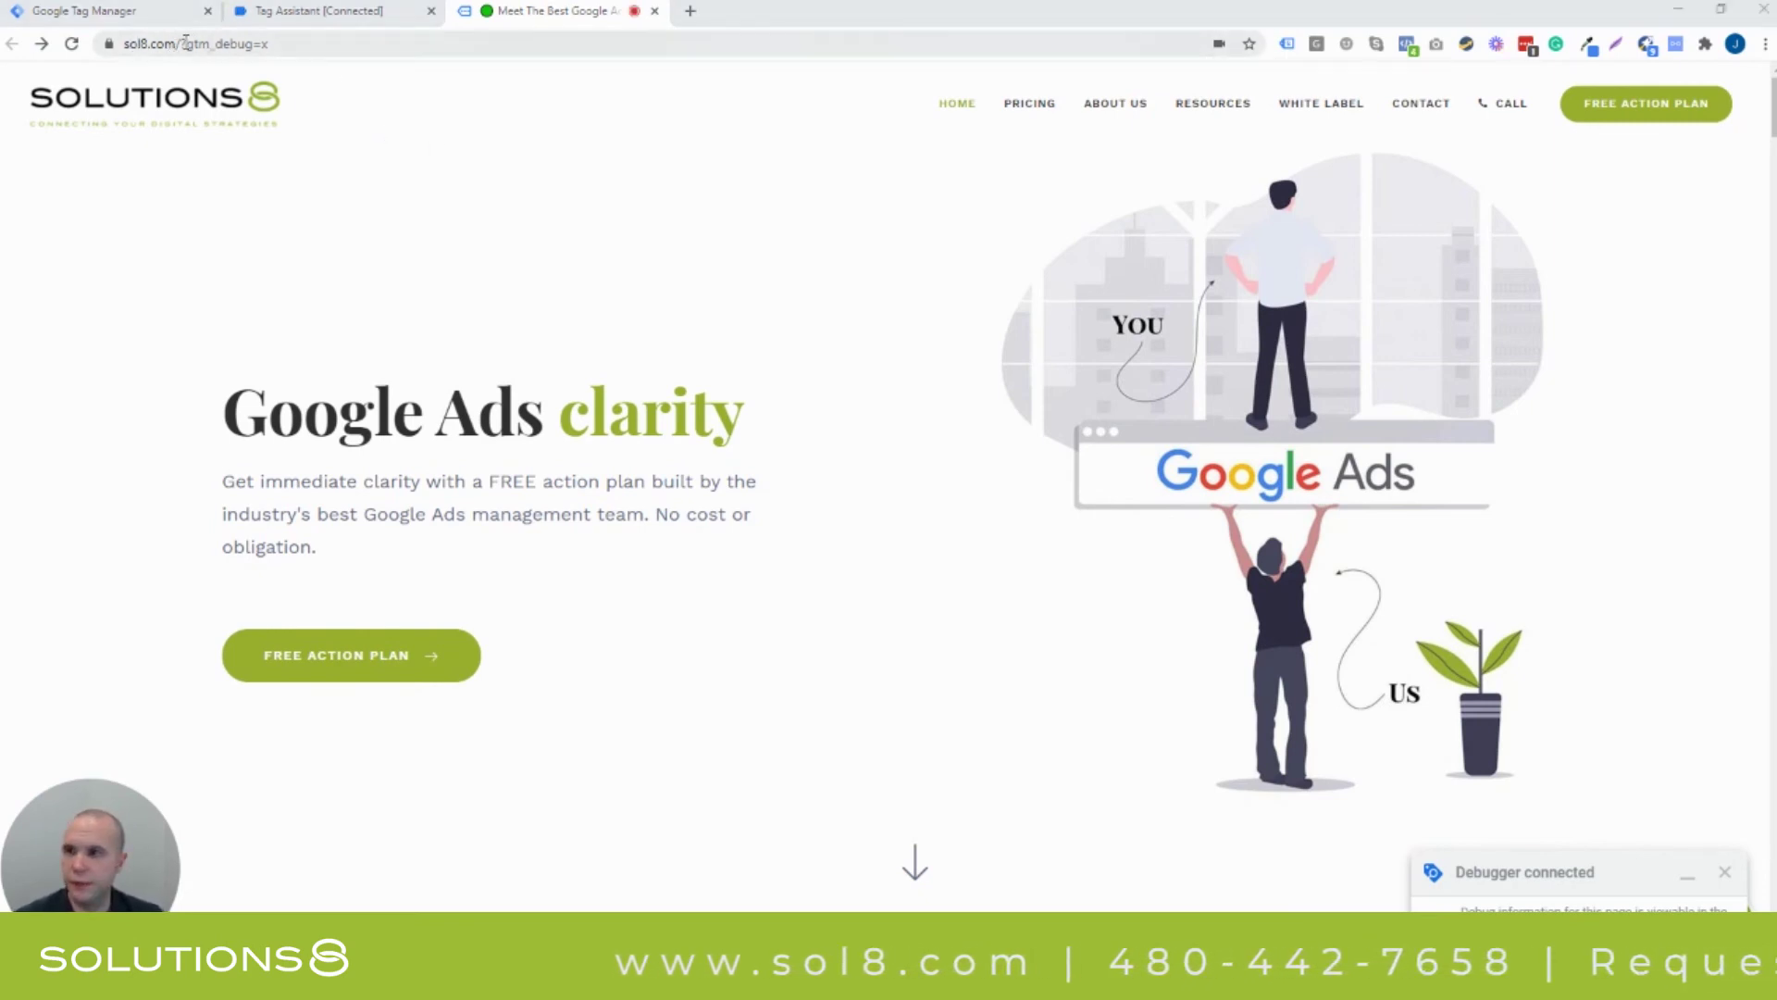
Load the thank-you-checklist page with ?gtm_debug=x in the address bar
drag(184, 44, 123, 44)
text(https://sol8.com/thank-you-checklist/)
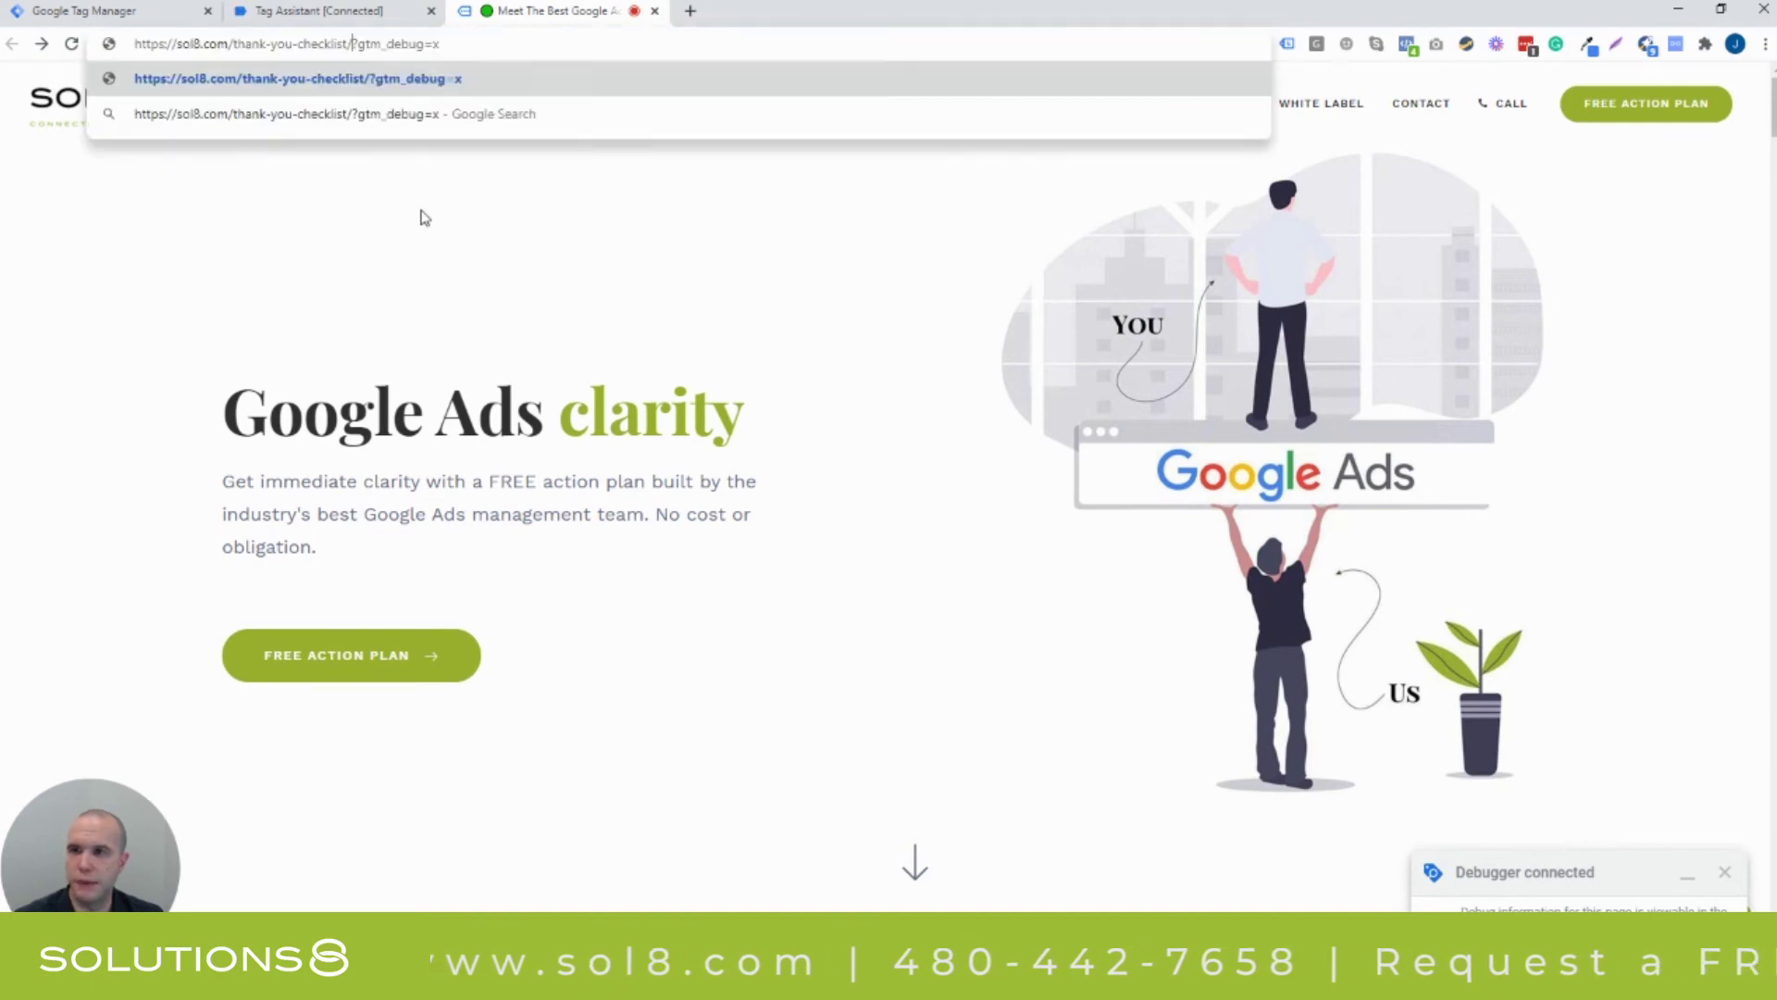
text(https://sol8.com/thank-you-checklist/)
key(BackSpace)
key(BackSpace)
key(BackSpace)
key(BackSpace)
key(BackSpace)
key(BackSpace)
key(BackSpace)
key(BackSpace)
key(BackSpace)
key(BackSpace)
key(BackSpace)
key(BackSpace)
key(BackSpace)
key(BackSpace)
key(BackSpace)
key(BackSpace)
key(BackSpace)
key(BackSpace)
key(BackSpace)
key(BackSpace)
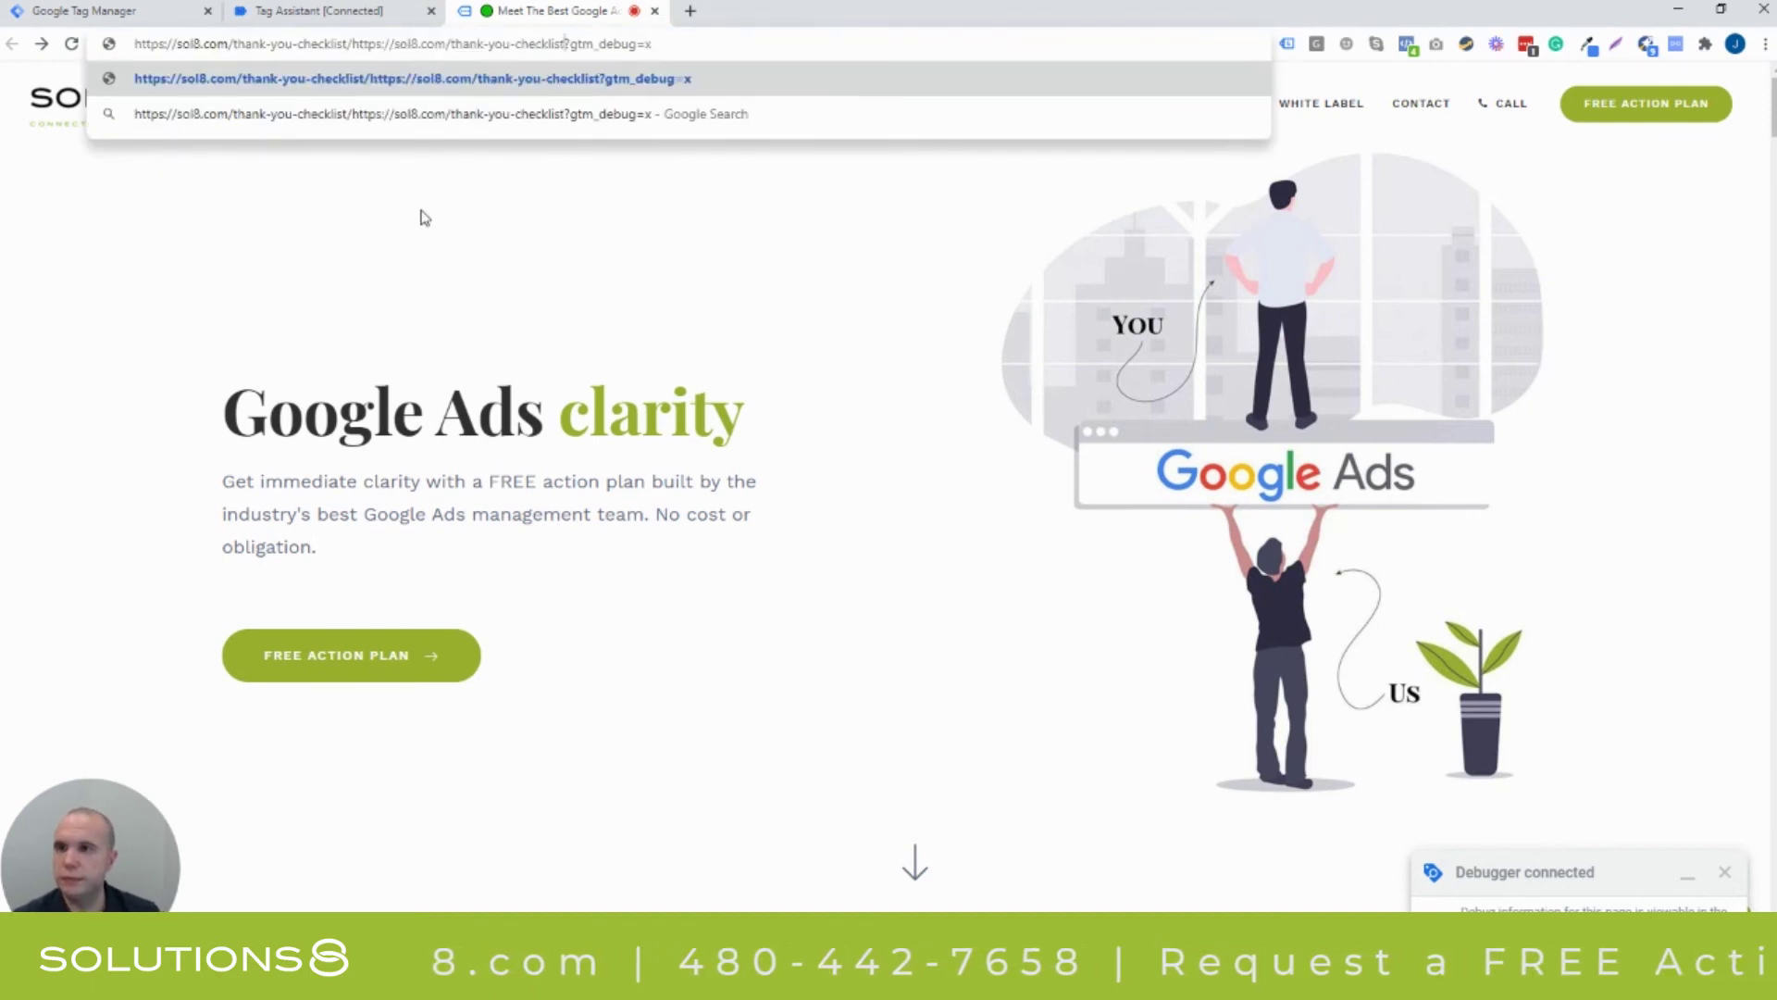
key(BackSpace)
key(BackSpace)
key(BackSpace)
key(BackSpace)
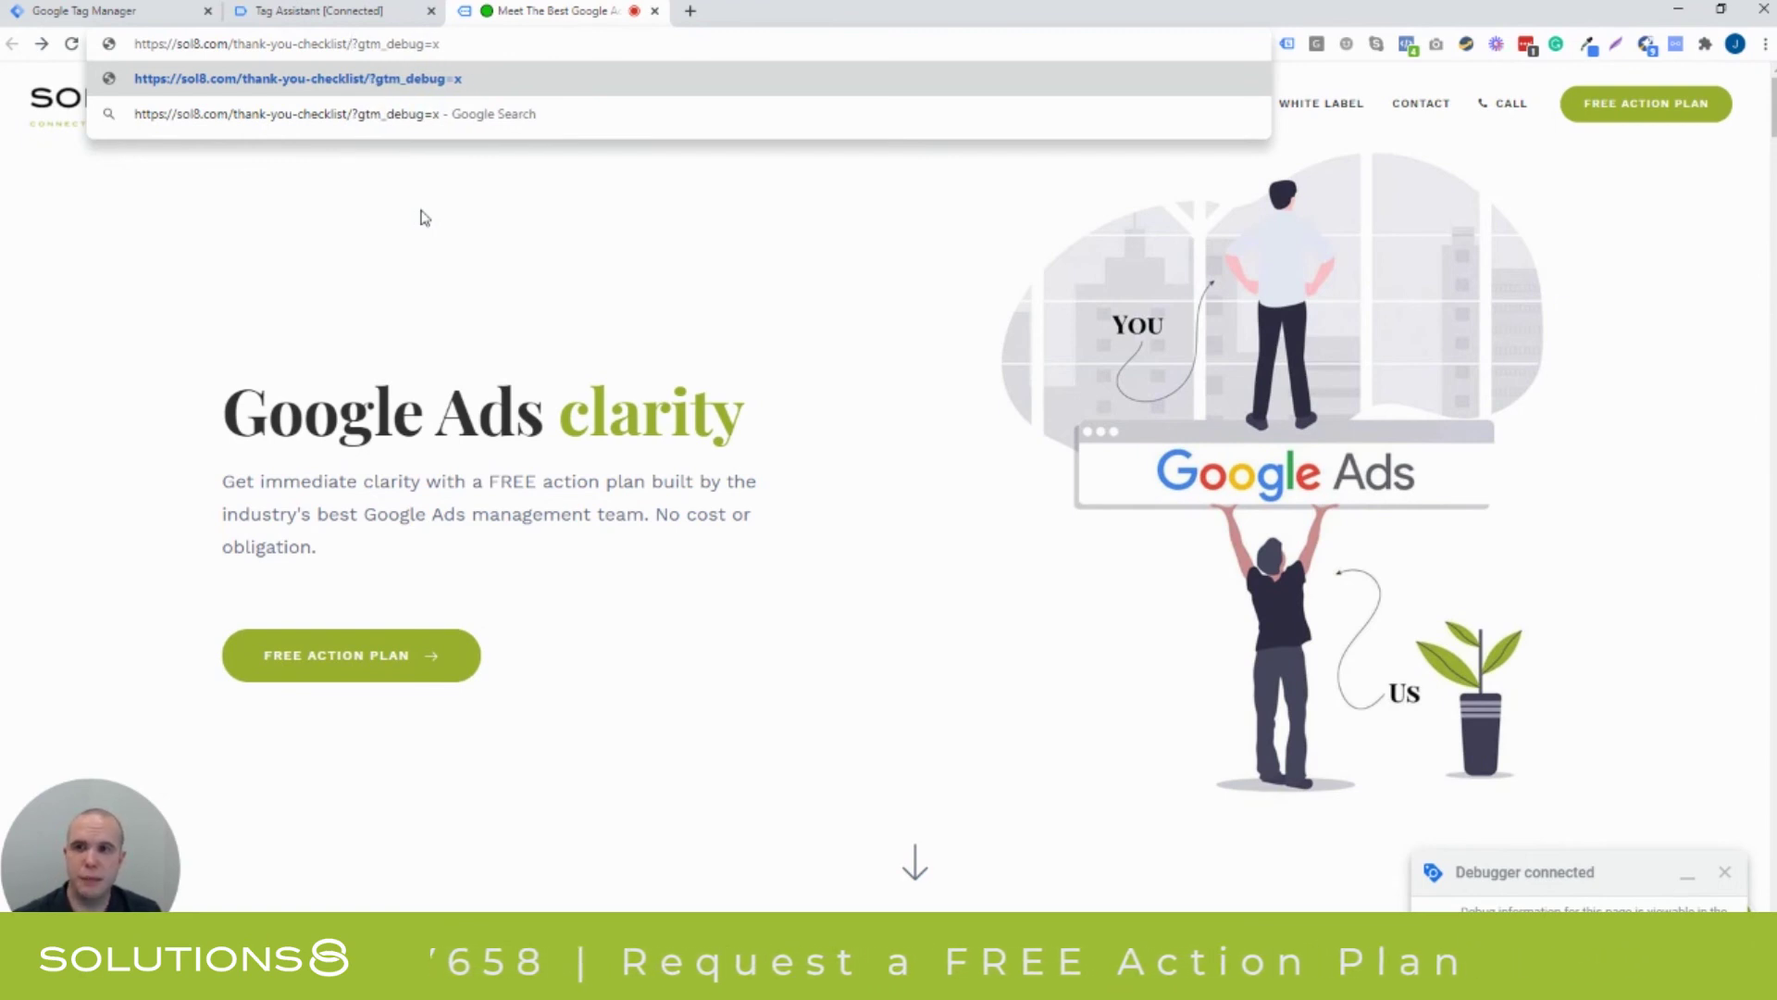
key(Return)
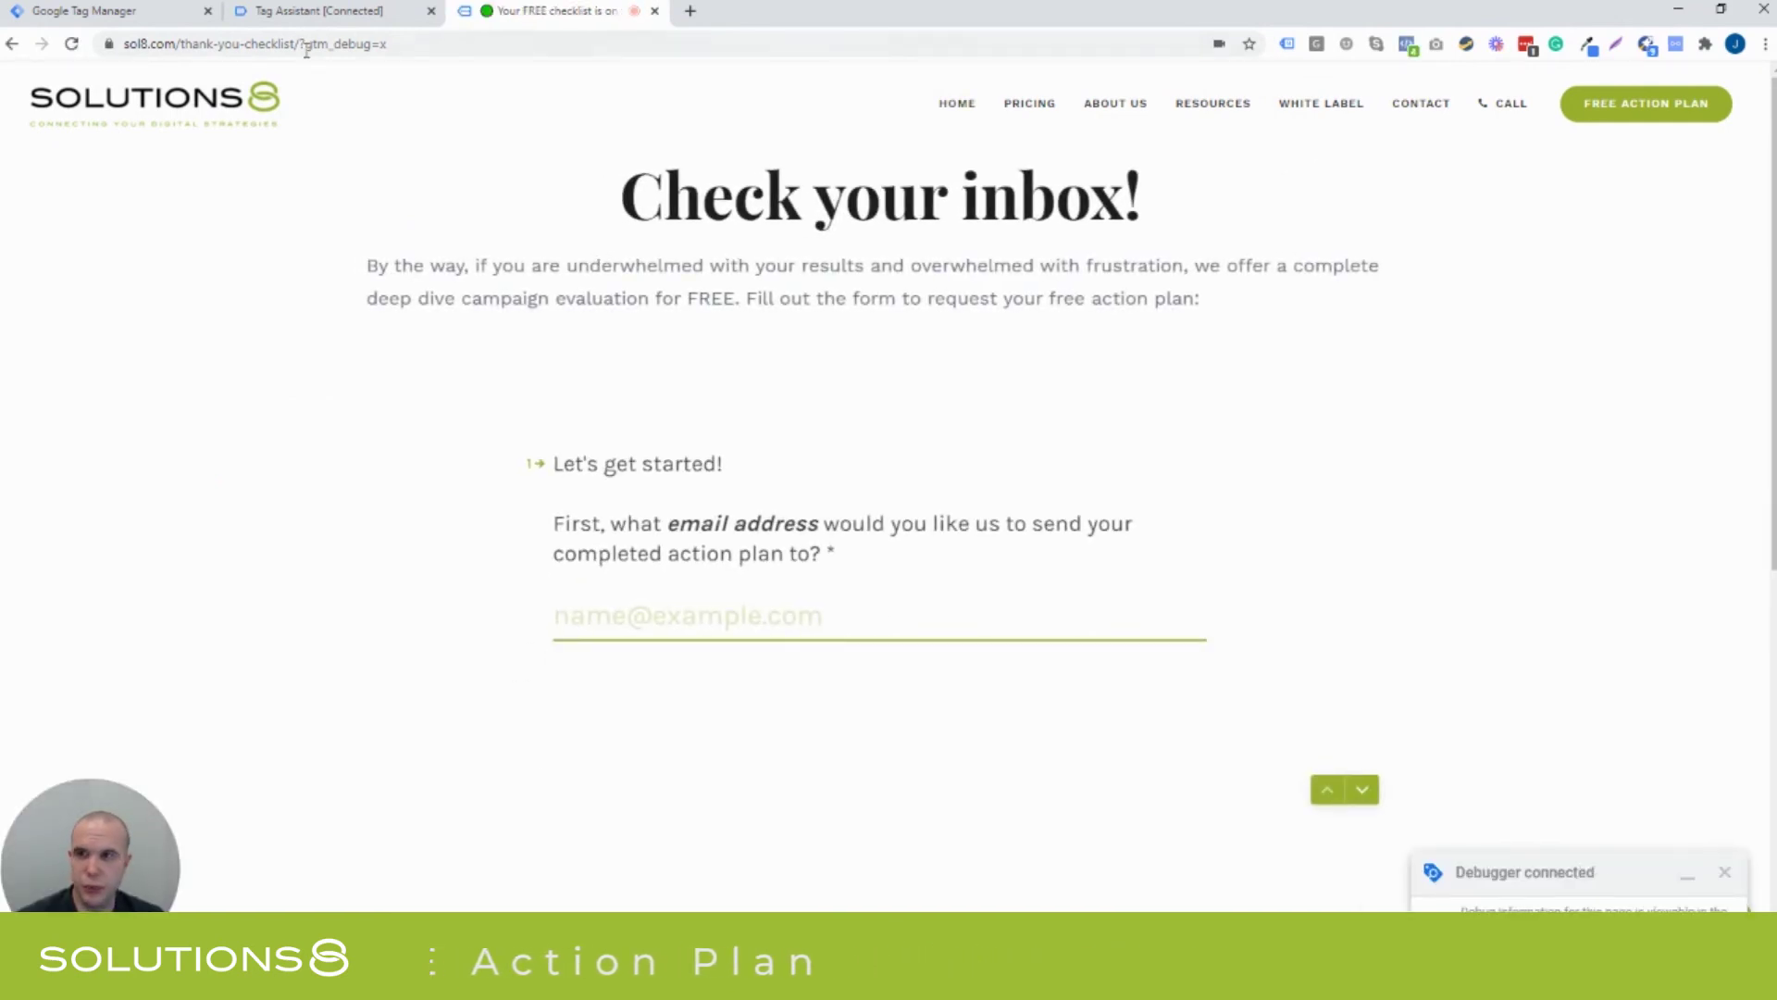
Remove ?gtm_debug=x from the address and reload the thank-you-checklist page
drag(306, 51, 388, 44)
key(BackSpace)
key(Return)
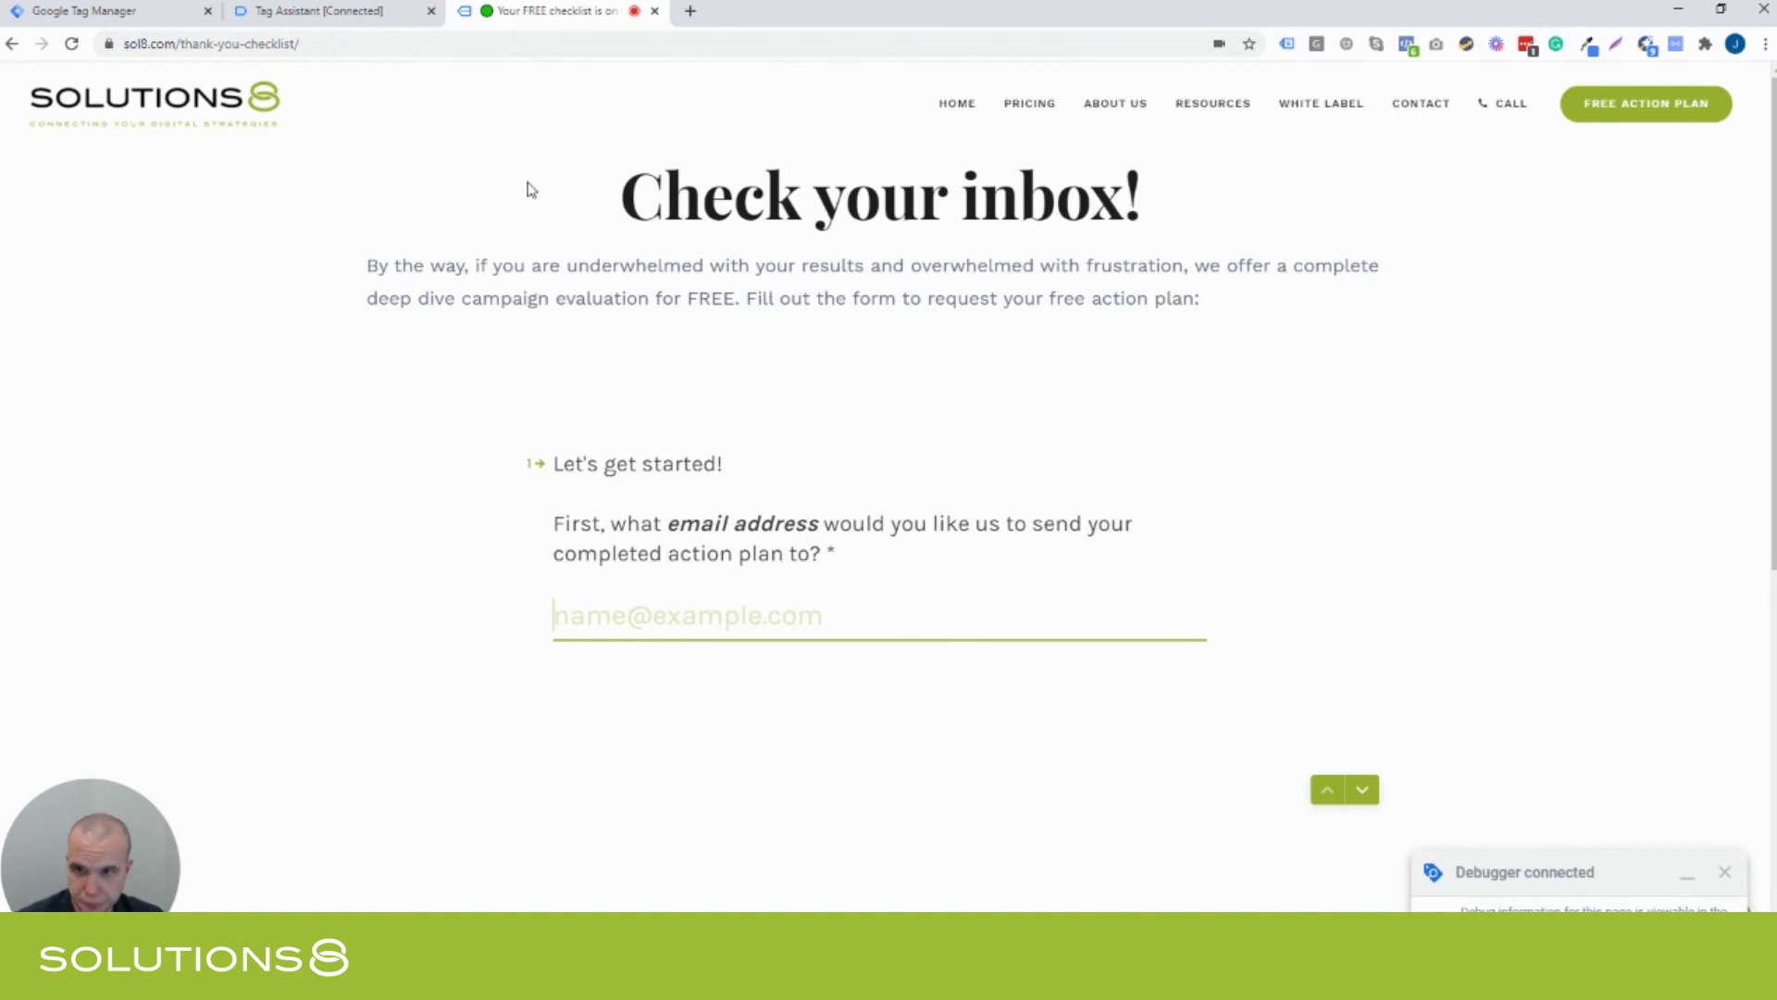
Check Tag Assistant's Summary to confirm Checklist Download has now fired 3 times
click(334, 13)
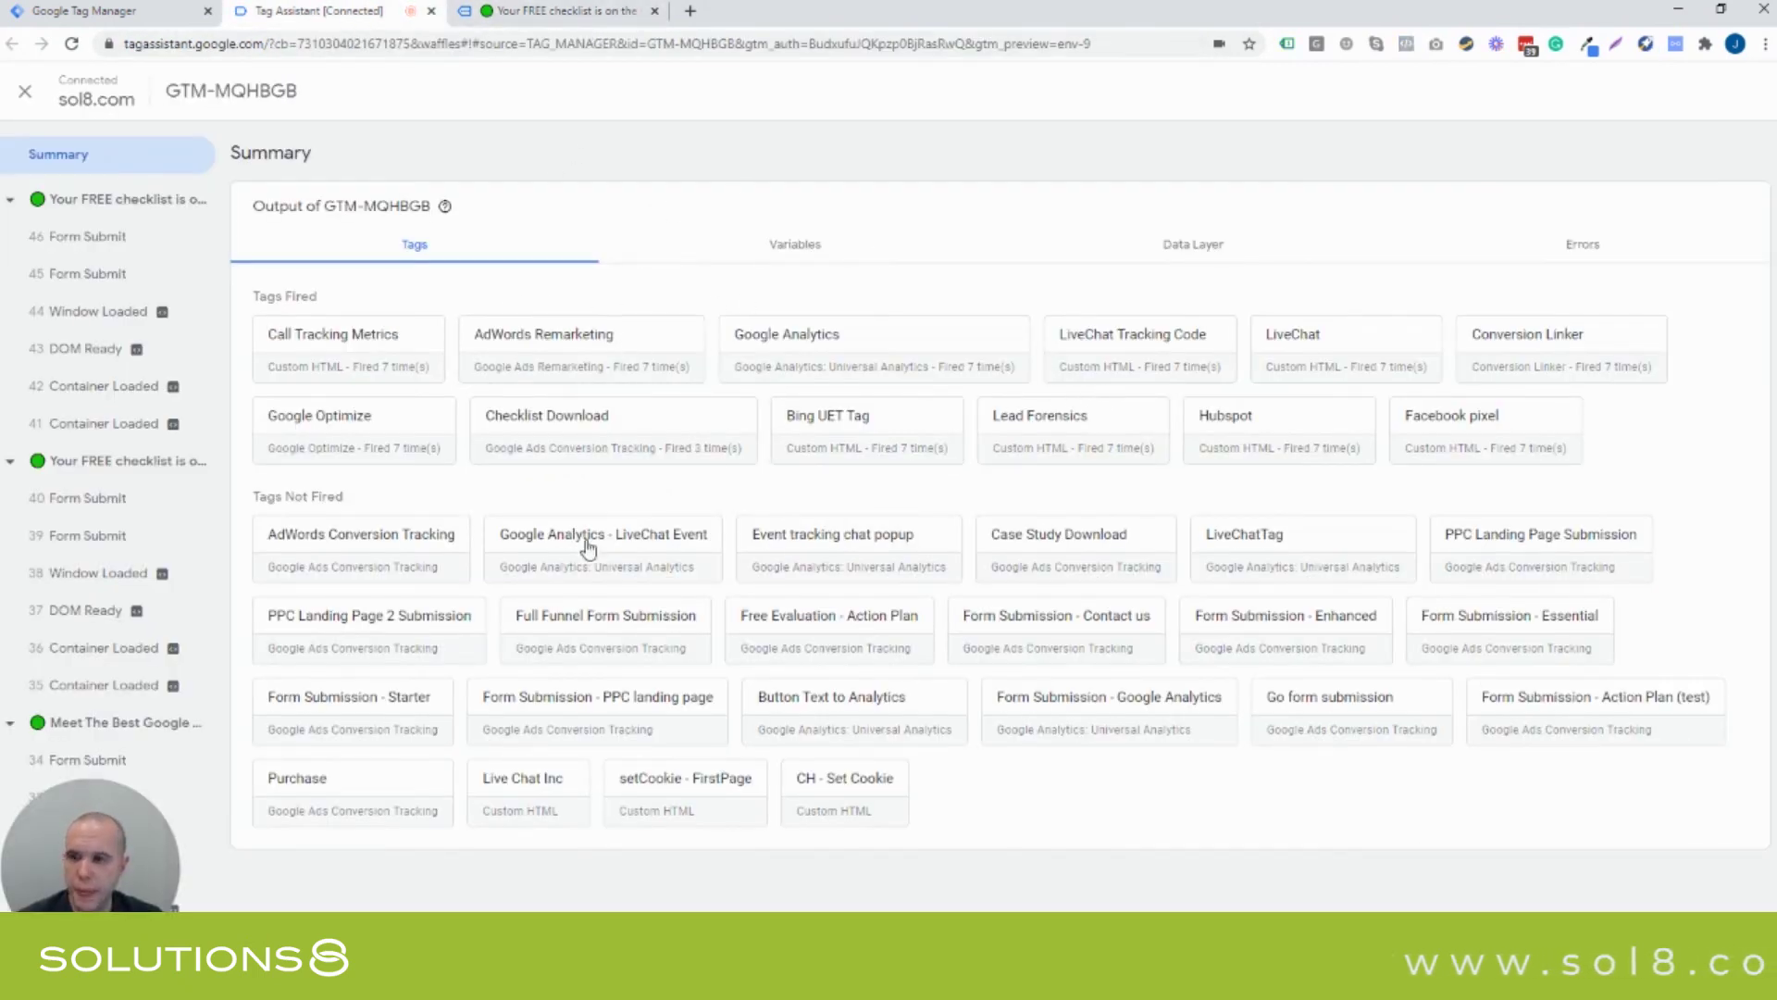
click(115, 903)
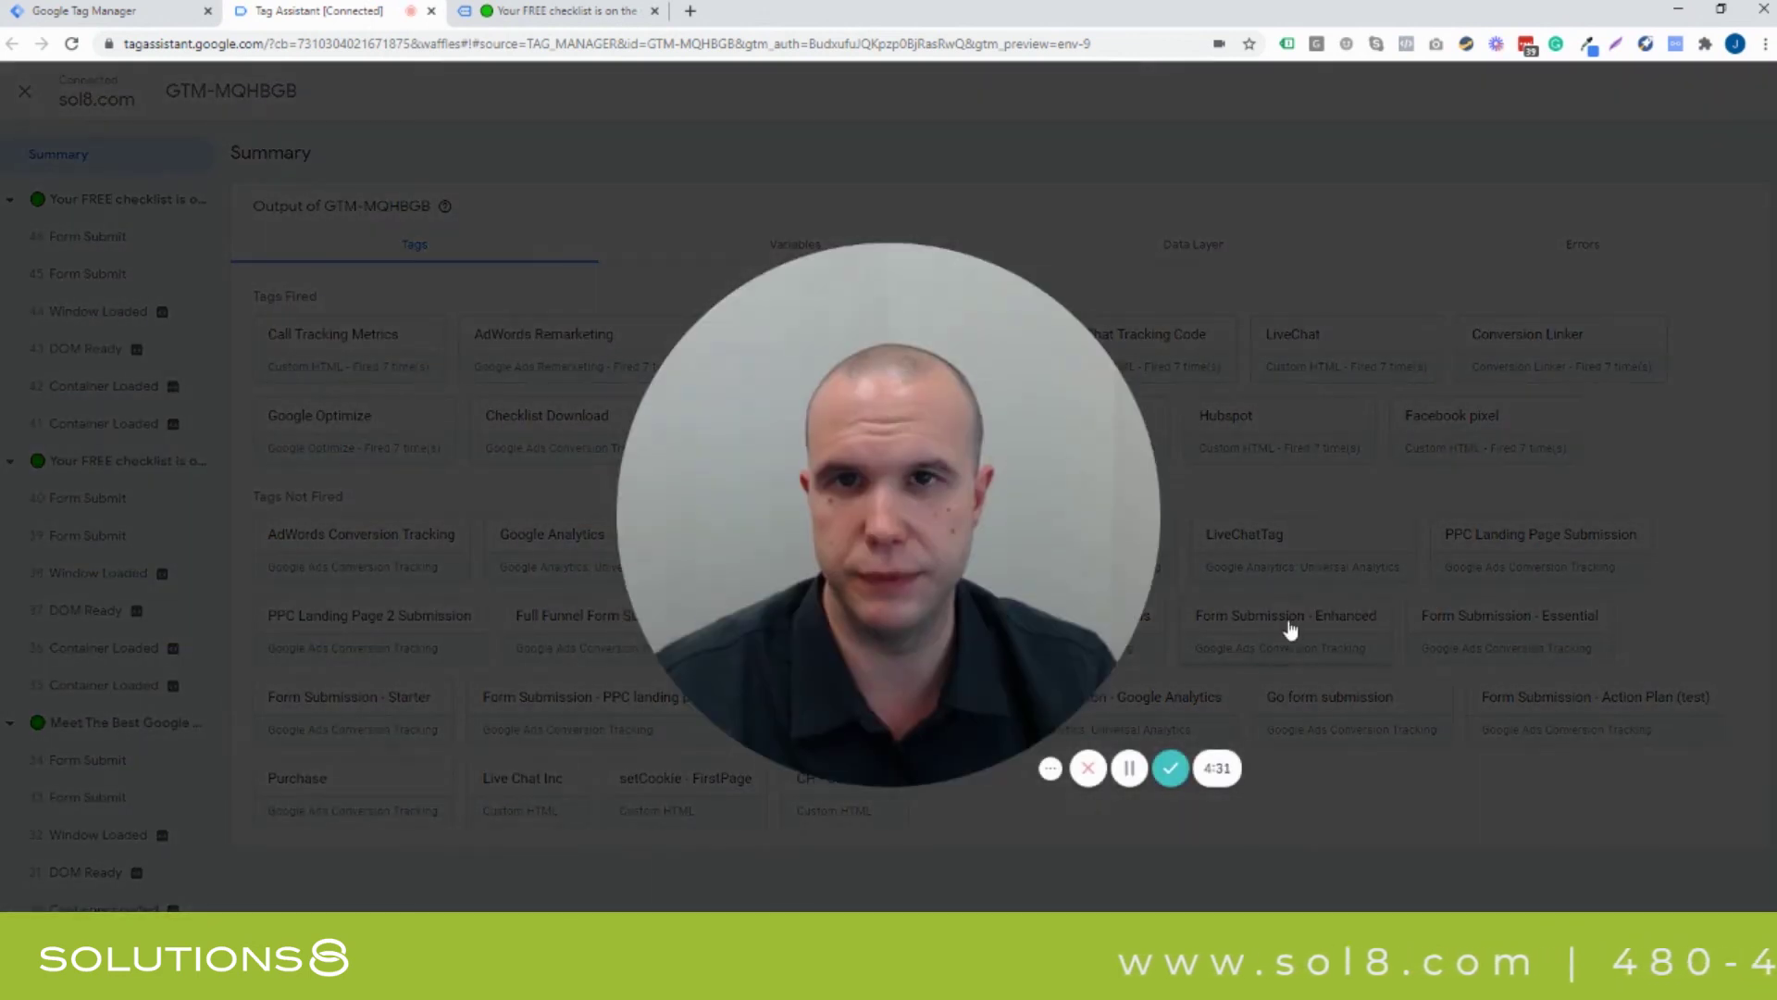